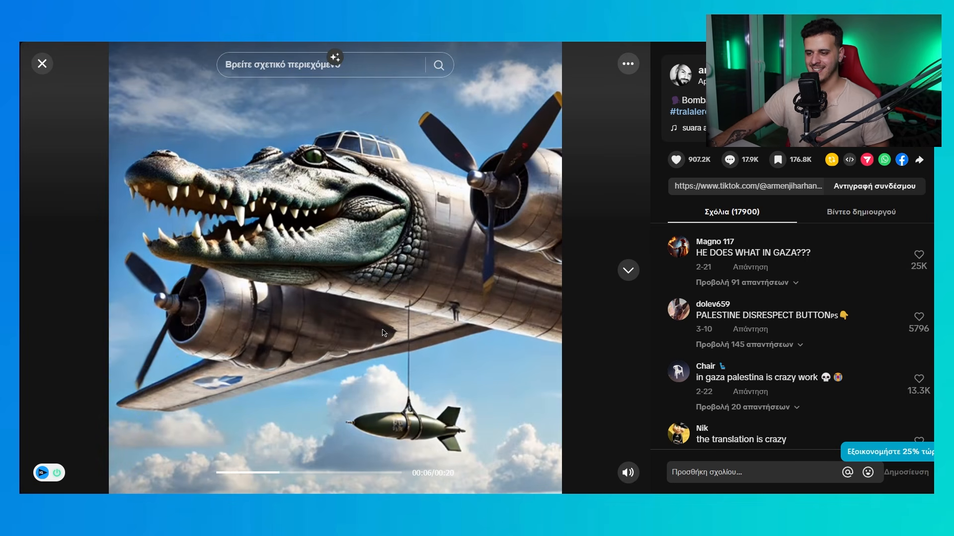
{"action": "left_click", "coordinate": [199, 141]}
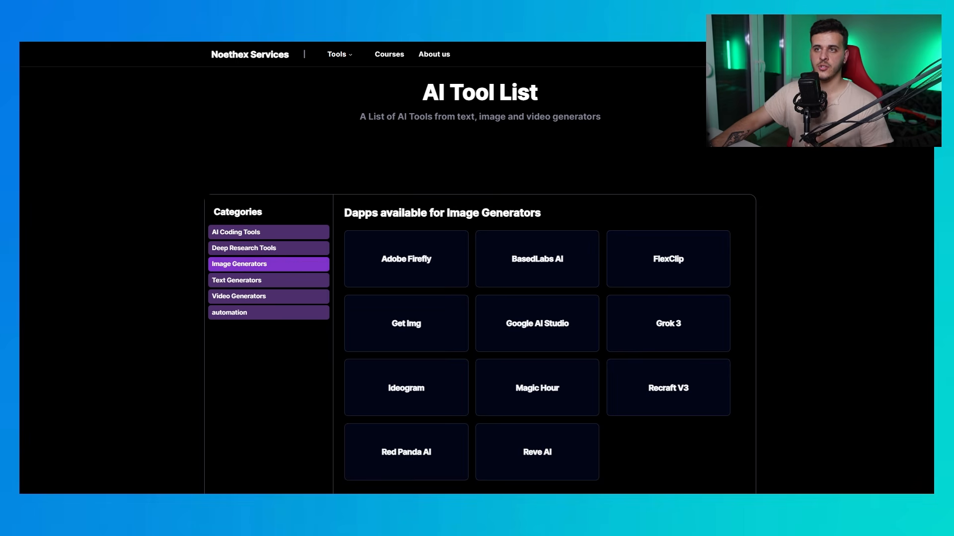
- Look through the Image Generators in the AI tool list and open FlexClip's AI Text to Image tool
{"action": "scroll", "coordinate": [454, 258], "scroll_direction": "down", "scroll_amount": 3}
{"action": "scroll", "coordinate": [405, 311], "scroll_direction": "up", "scroll_amount": 2}
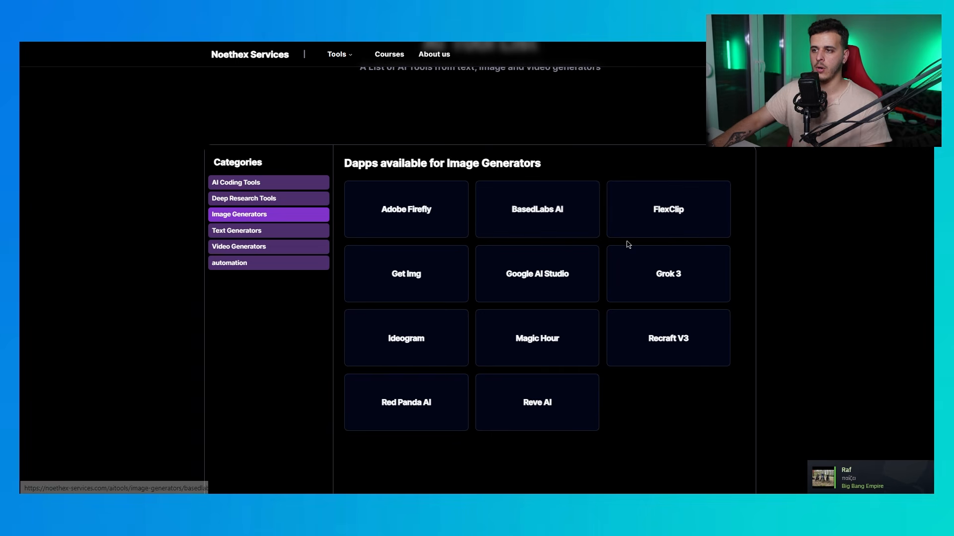
{"action": "left_click", "coordinate": [423, 345]}
{"action": "scroll", "coordinate": [425, 346], "scroll_direction": "down", "scroll_amount": 4}
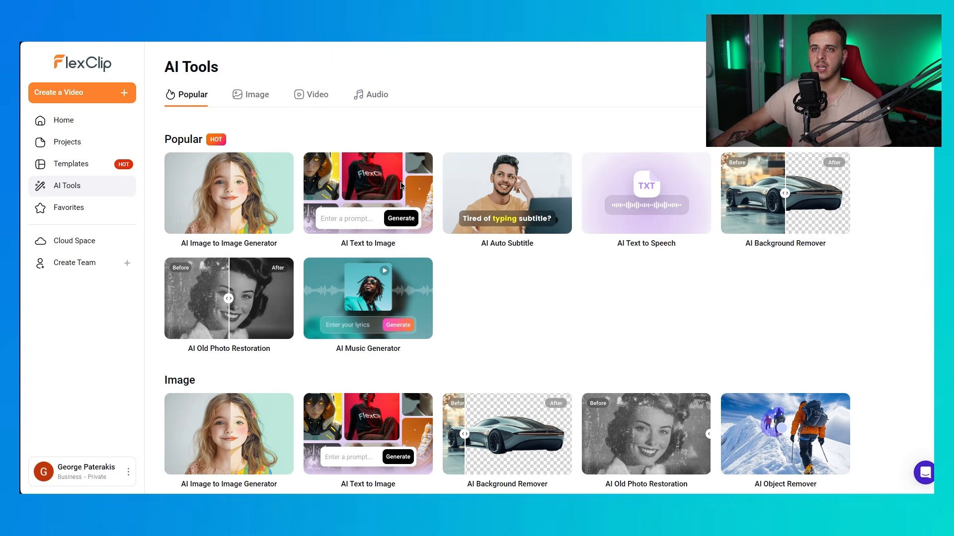
{"action": "left_click", "coordinate": [401, 186]}
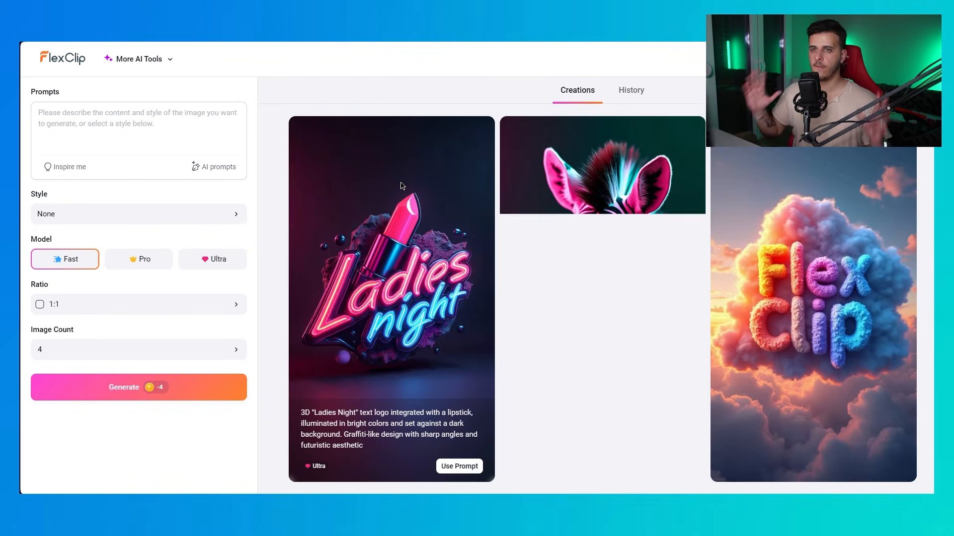
- Enter the image prompt "Generate an image of a monkey holding a banana, the background is a jungle"
{"action": "left_click", "coordinate": [160, 124]}
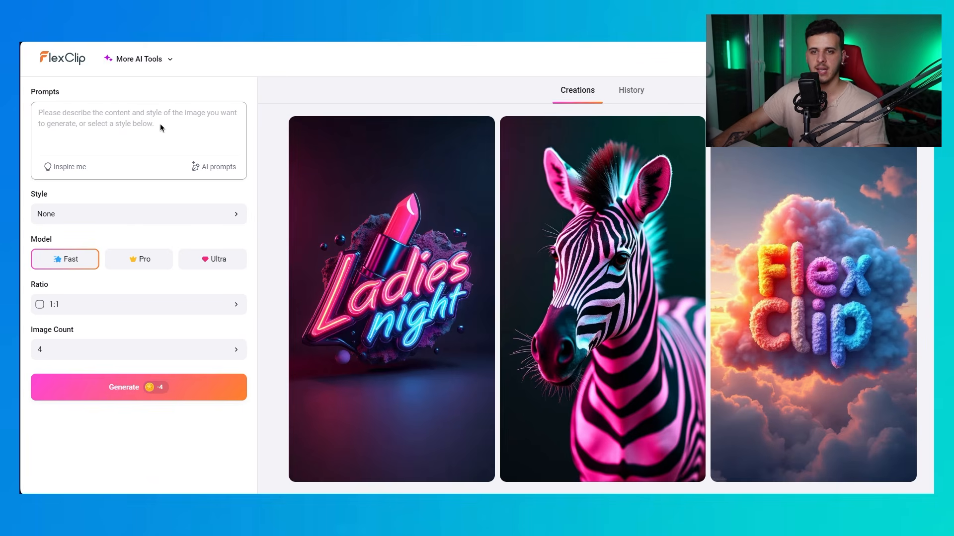
{"action": "type", "text": "Generate an image of a monkey holding a banana, the background is a jungle"}
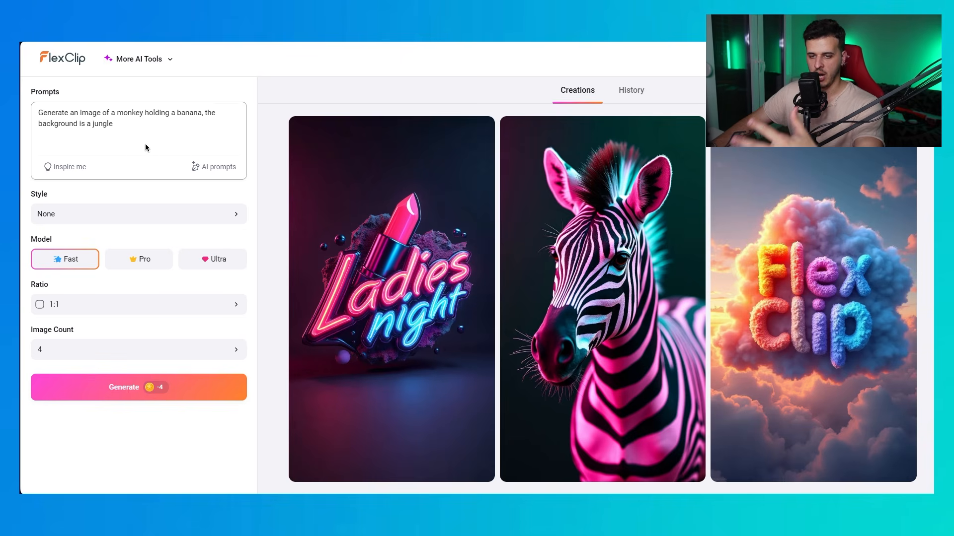
- Choose the Ultra model, 9:16 ratio and an image count of 1, and generate the monkey image
{"action": "left_click", "coordinate": [212, 258]}
{"action": "left_click", "coordinate": [144, 309]}
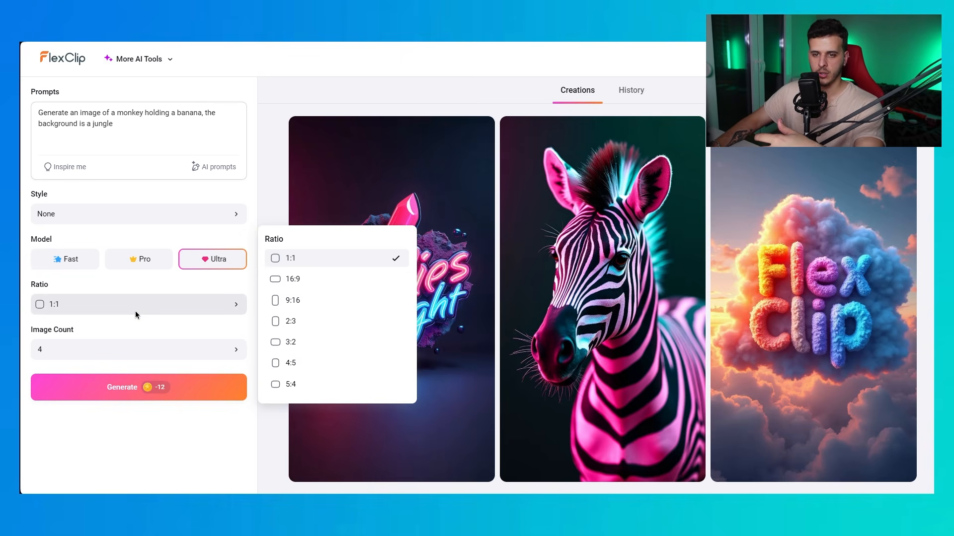
{"action": "left_click", "coordinate": [318, 300]}
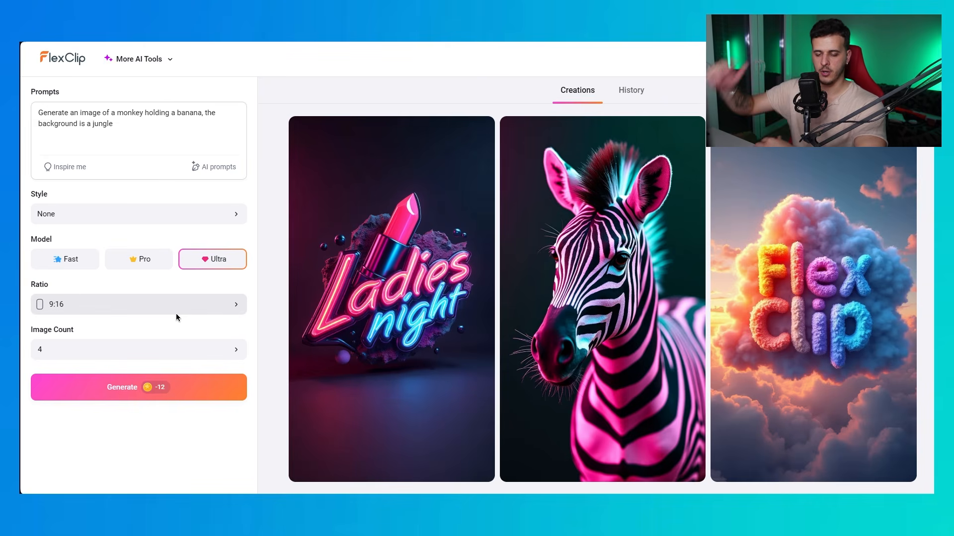
{"action": "left_click", "coordinate": [42, 353]}
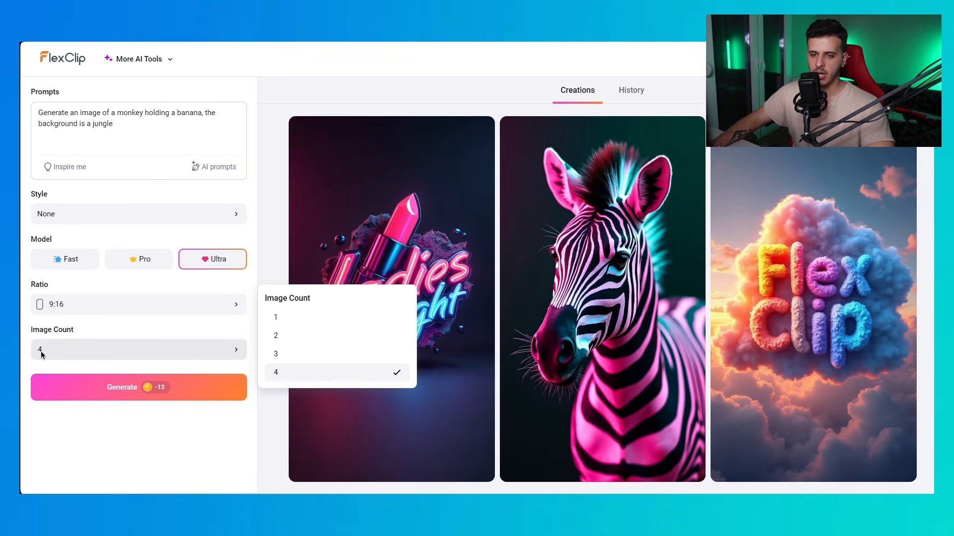
{"action": "left_click", "coordinate": [318, 315]}
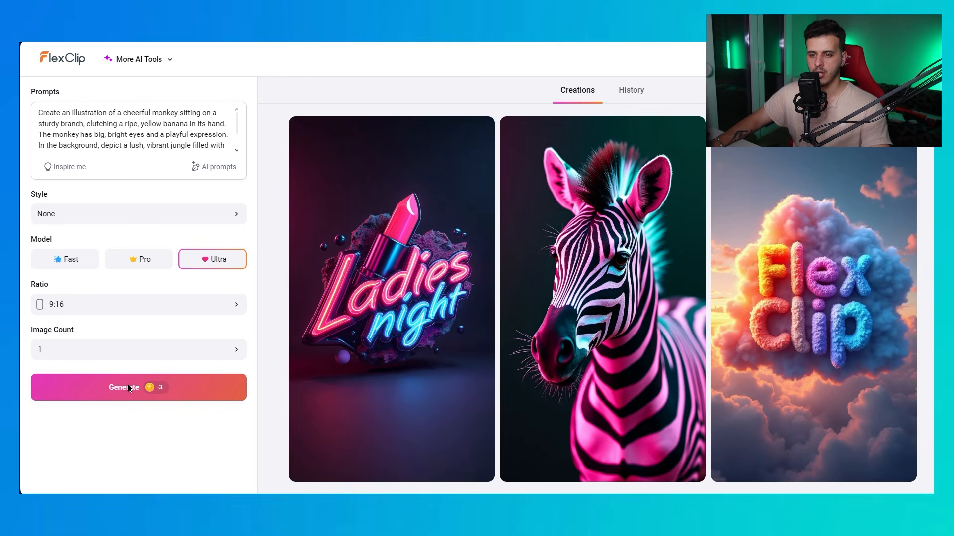
{"action": "left_click", "coordinate": [128, 389]}
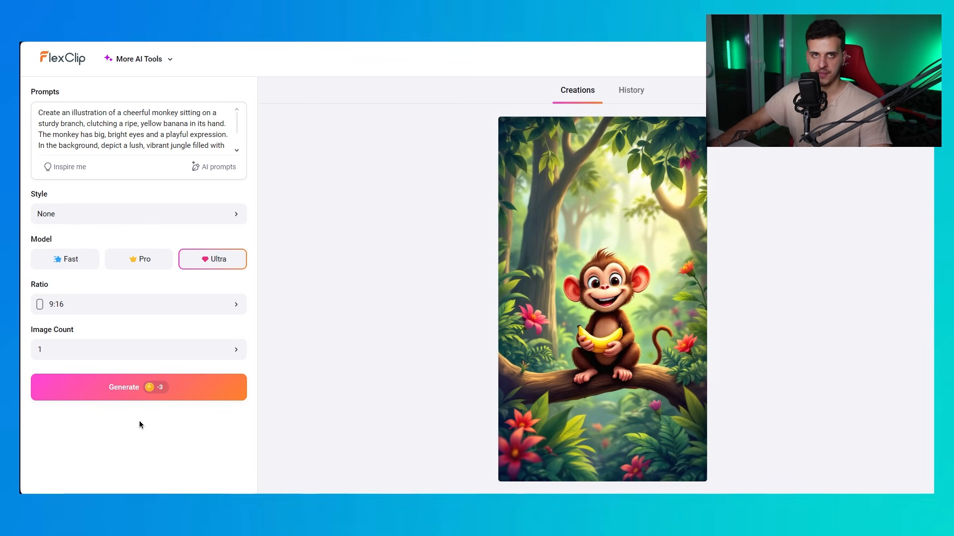
- Open the generated monkey image, download it and close its preview
{"action": "left_click", "coordinate": [640, 309]}
{"action": "left_click", "coordinate": [715, 118]}
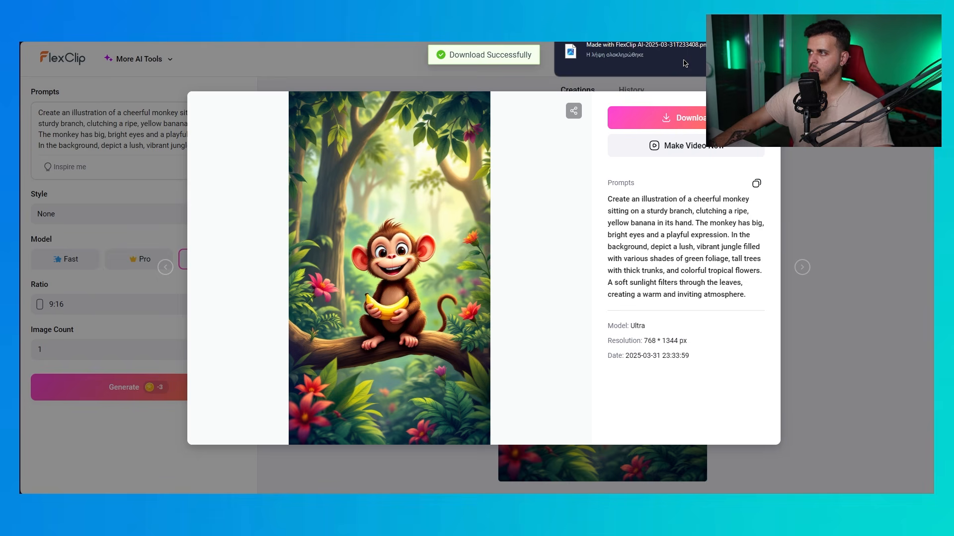
{"action": "left_click", "coordinate": [801, 99]}
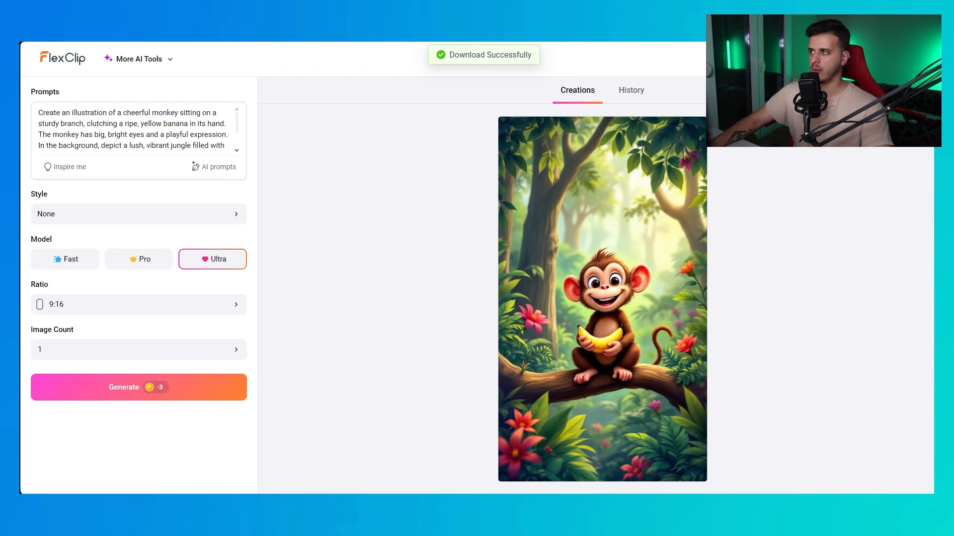
- Return to the AI Tools overview and open the AI Image to 3D Animation and AI Face Swap tools
{"action": "left_click", "coordinate": [70, 65]}
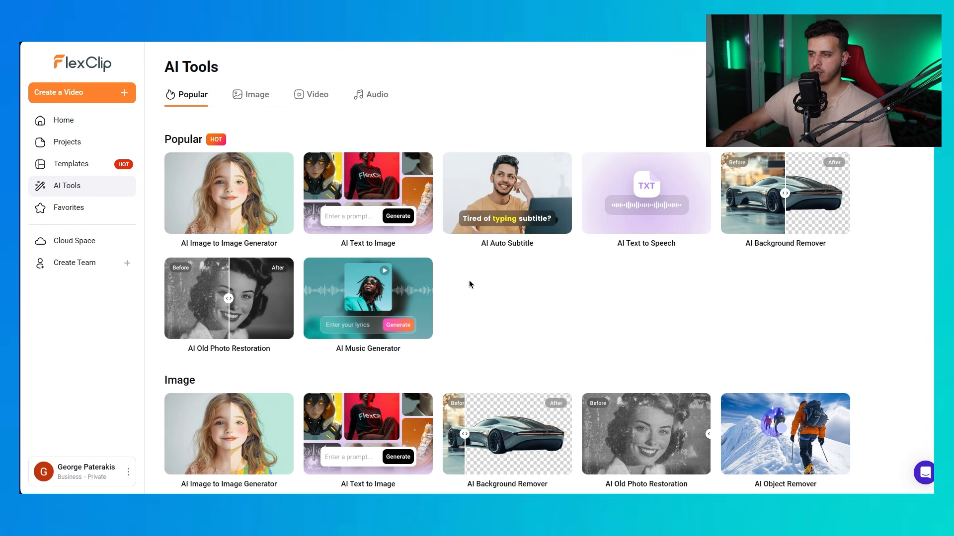
{"action": "scroll", "coordinate": [470, 284], "scroll_direction": "down", "scroll_amount": 3}
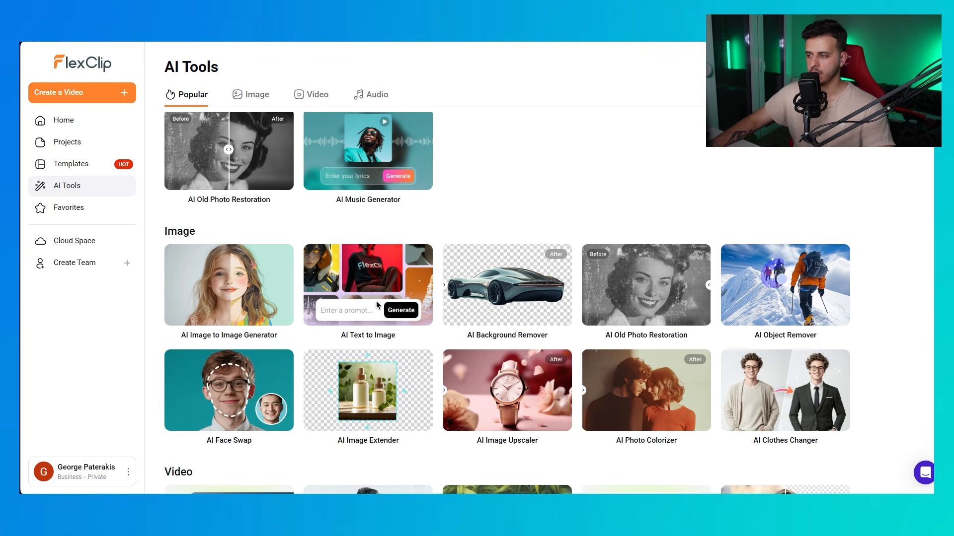
{"action": "scroll", "coordinate": [376, 301], "scroll_direction": "down", "scroll_amount": 3}
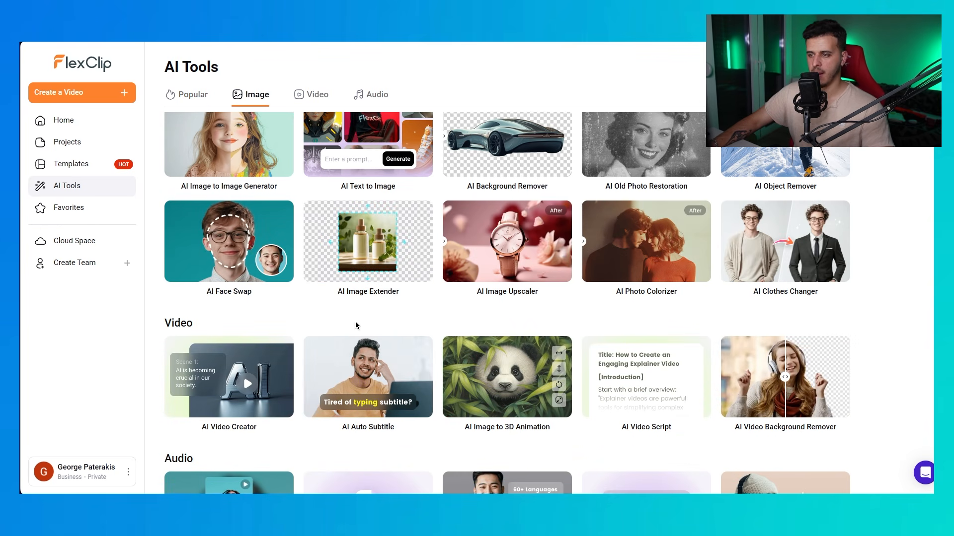
{"action": "scroll", "coordinate": [355, 322], "scroll_direction": "down", "scroll_amount": 2}
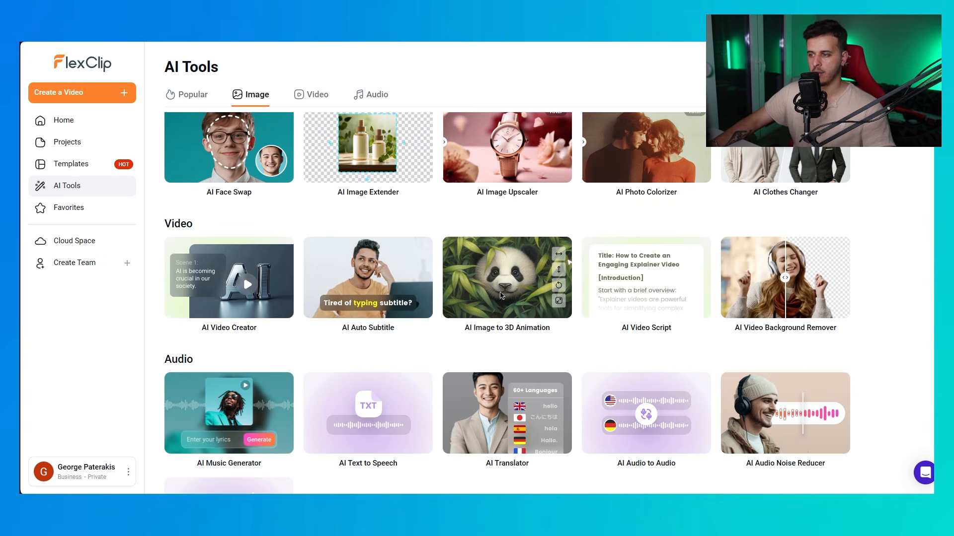
{"action": "left_click", "coordinate": [515, 281]}
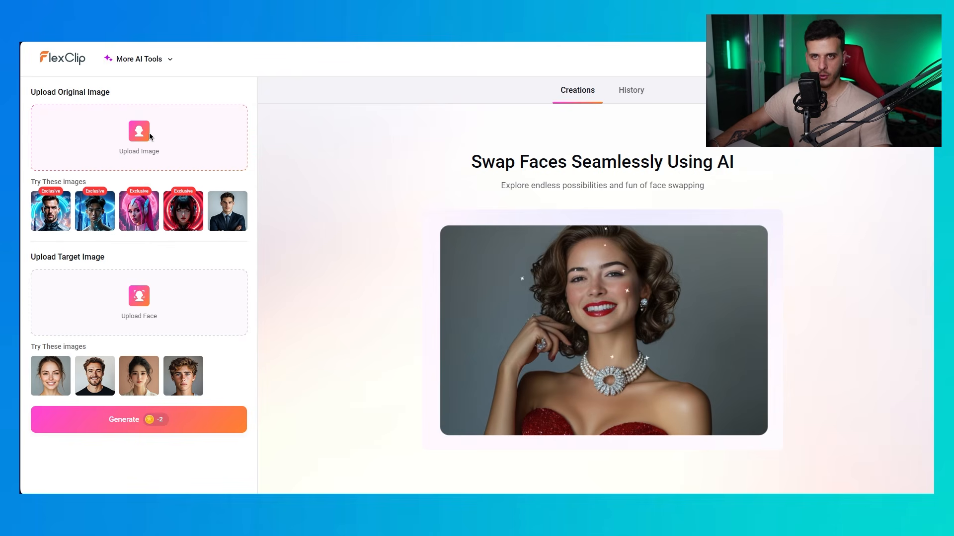
- Upload the downloaded FlexClip monkey image as the original image for the face swap
{"action": "left_click", "coordinate": [149, 132]}
{"action": "left_click", "coordinate": [89, 181]}
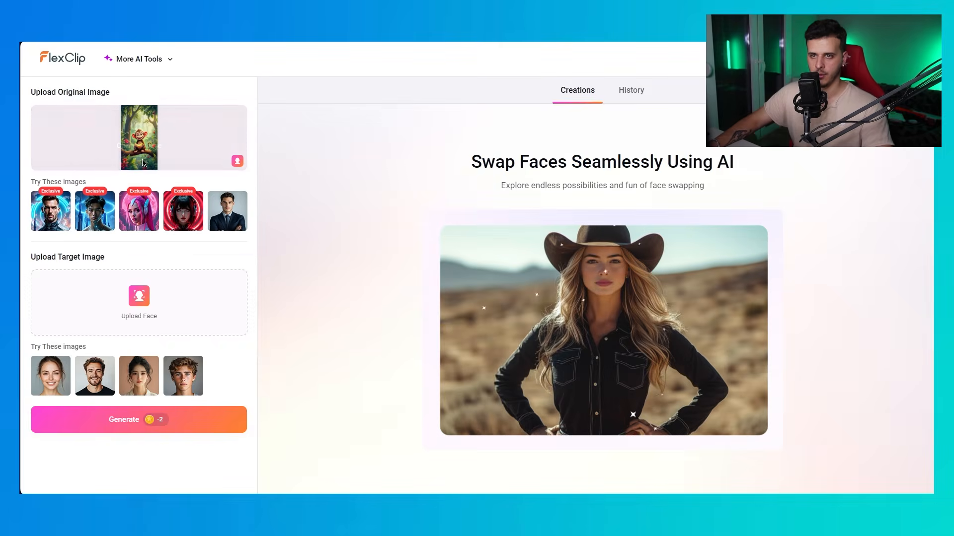
- Browse all files for the target face image and go to the YoutubeThumbnails folder
{"action": "mouse_move", "coordinate": [139, 140]}
{"action": "left_click", "coordinate": [142, 312]}
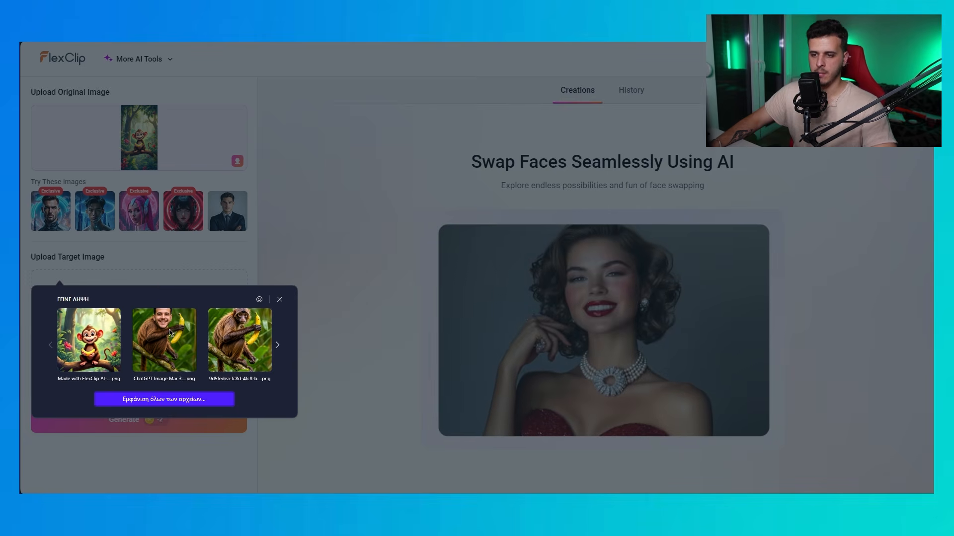
{"action": "left_click", "coordinate": [152, 400]}
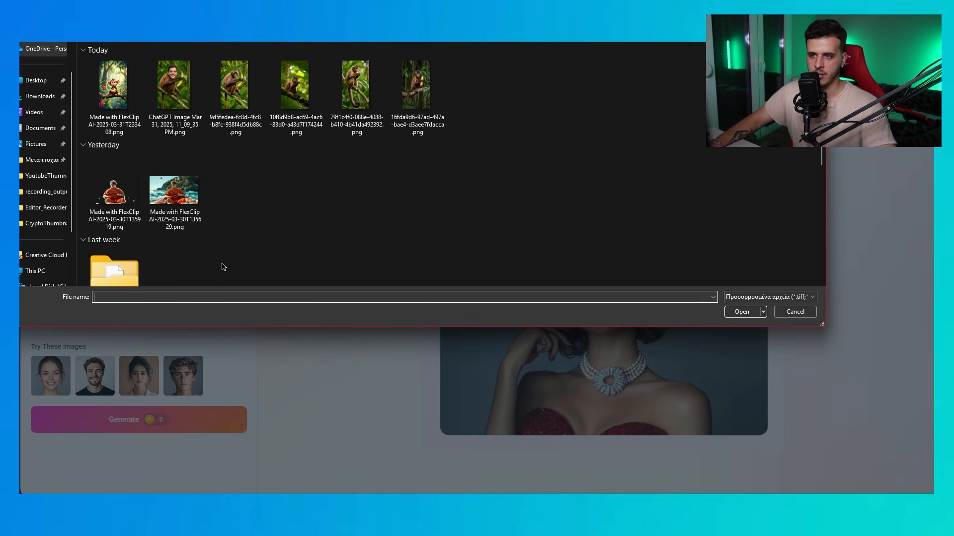
{"action": "left_click", "coordinate": [39, 129]}
{"action": "left_click", "coordinate": [35, 114]}
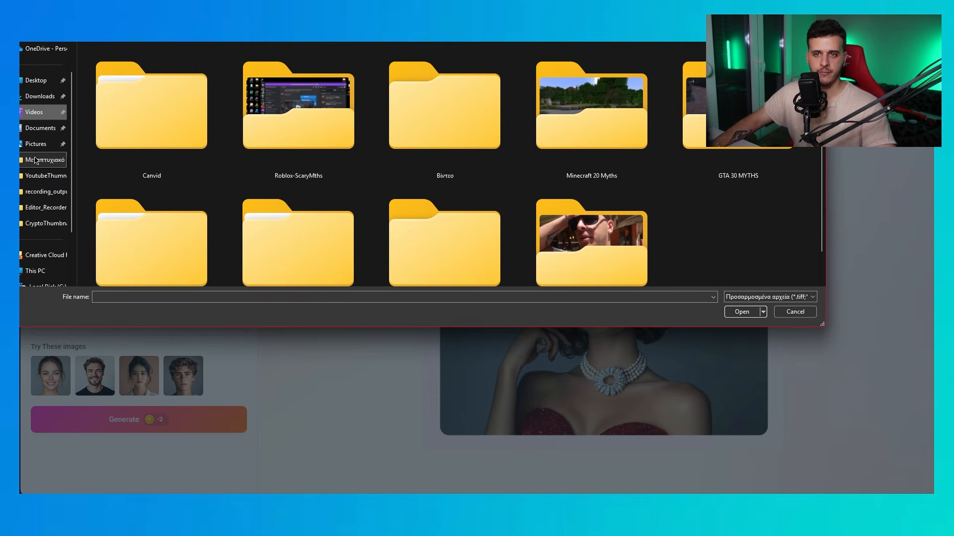
{"action": "left_click", "coordinate": [34, 161]}
{"action": "left_click", "coordinate": [33, 191]}
{"action": "left_click", "coordinate": [38, 176]}
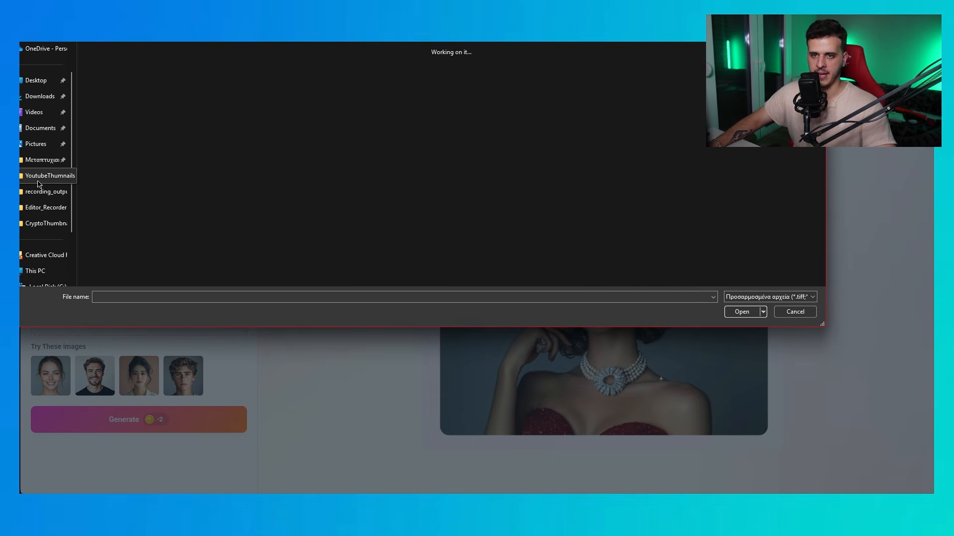
- Upload DSC00254.JPG as the target face image and generate the face swap
{"action": "scroll", "coordinate": [390, 160], "scroll_direction": "down", "scroll_amount": 5}
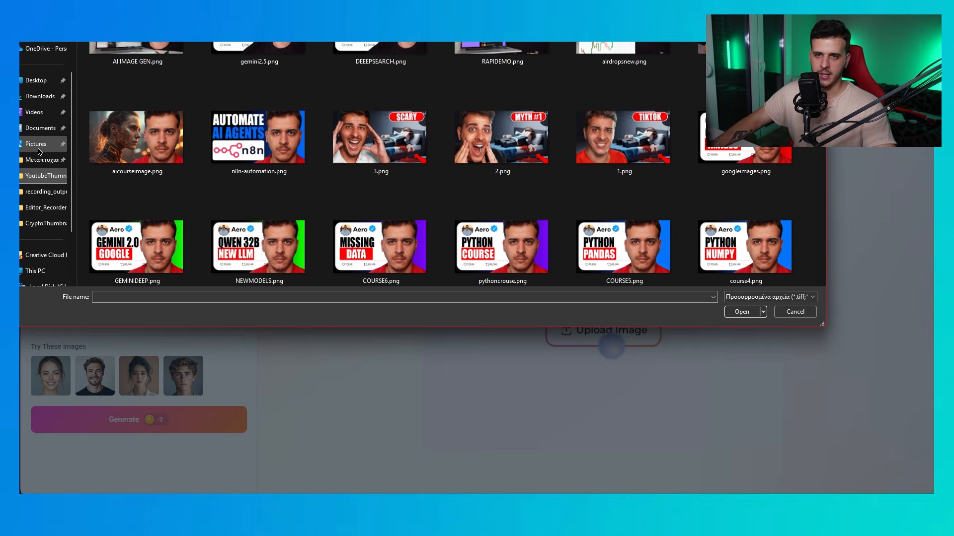
{"action": "scroll", "coordinate": [448, 149], "scroll_direction": "down", "scroll_amount": 10}
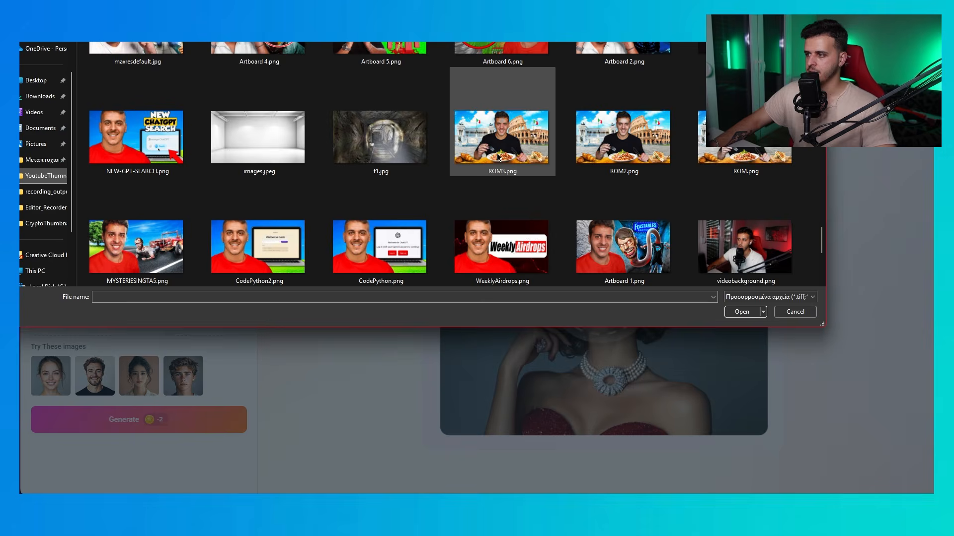
{"action": "left_click", "coordinate": [500, 239]}
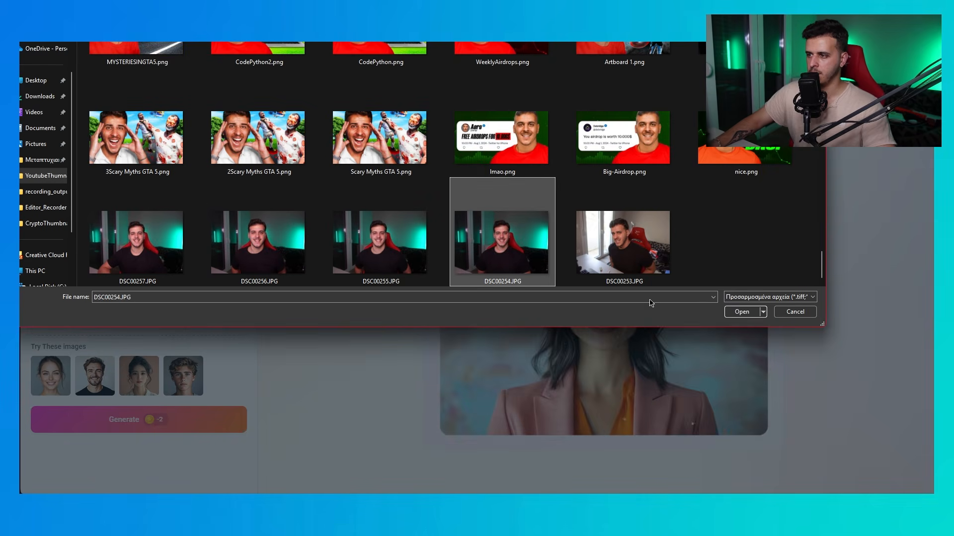
{"action": "left_click", "coordinate": [740, 312]}
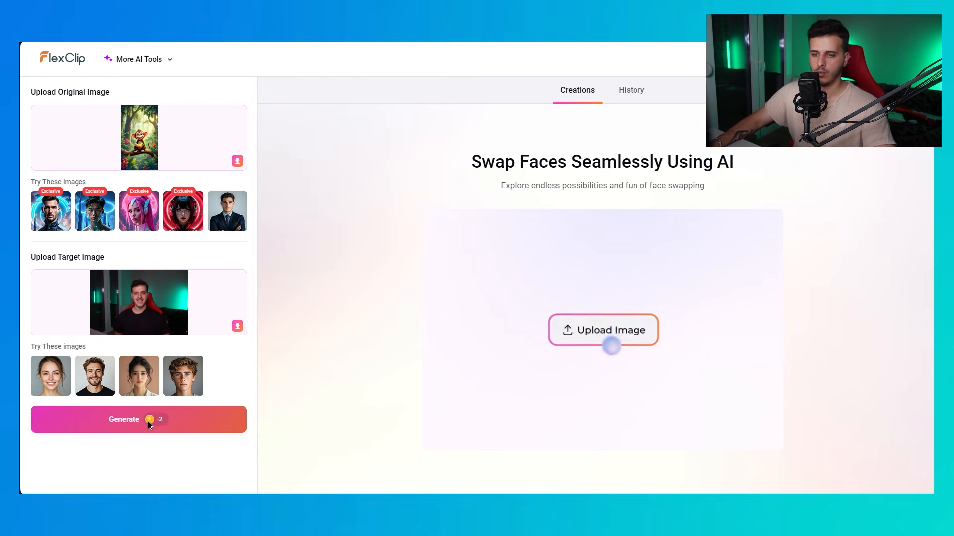
{"action": "left_click", "coordinate": [139, 422]}
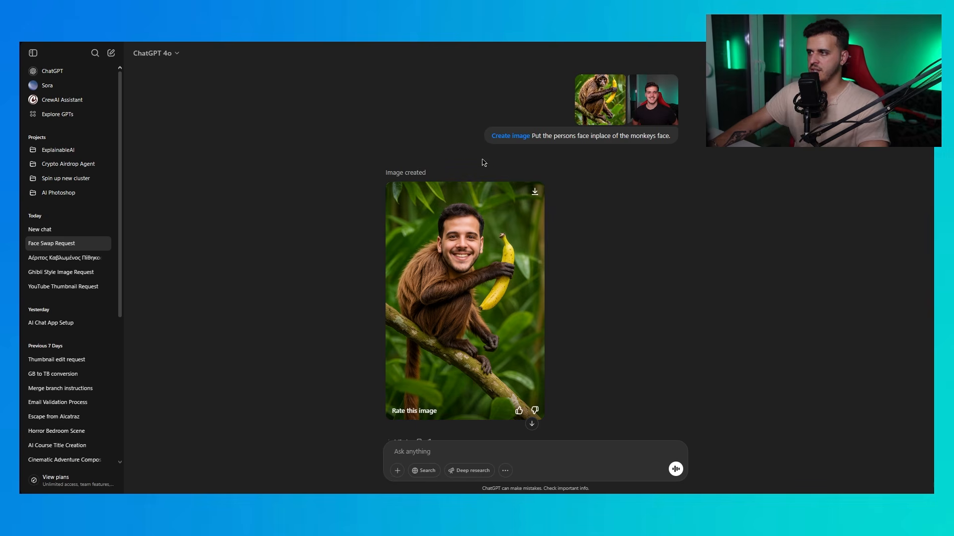
- In ChatGPT, examine the two source images, the prompt and both generated images in the Face Swap Request chat
{"action": "left_click", "coordinate": [609, 103]}
{"action": "key", "text": "Escape"}
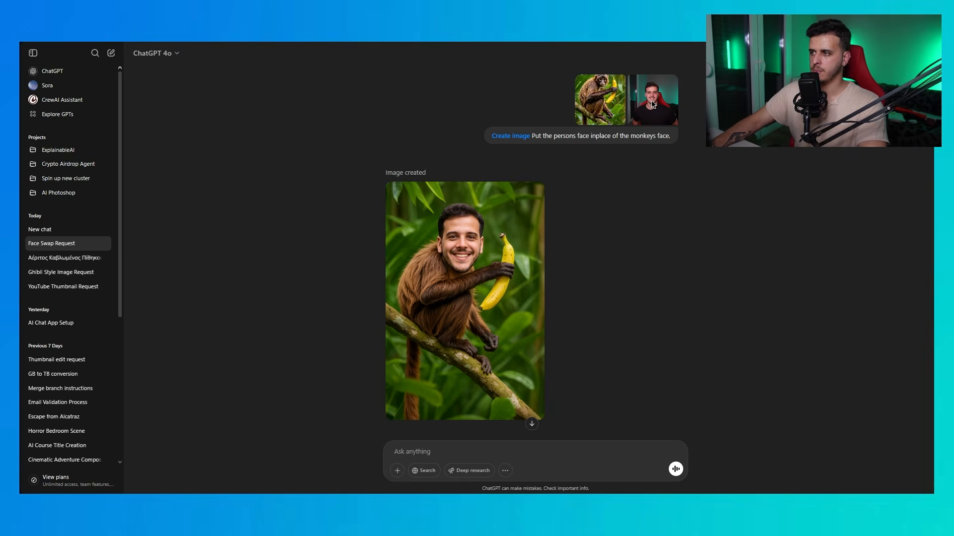
{"action": "left_click", "coordinate": [651, 103]}
{"action": "key", "text": "Escape"}
{"action": "left_click_drag", "start_coordinate": [537, 136], "coordinate": [671, 137]}
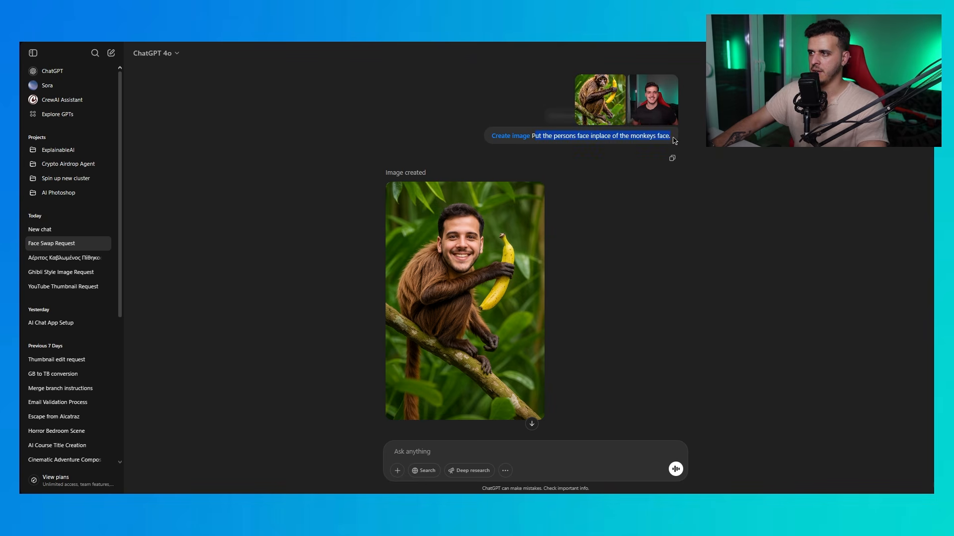
{"action": "left_click", "coordinate": [540, 141]}
{"action": "left_click_drag", "start_coordinate": [585, 137], "coordinate": [664, 138]}
{"action": "left_click", "coordinate": [574, 139]}
{"action": "left_click_drag", "start_coordinate": [533, 138], "coordinate": [673, 136]}
{"action": "left_click", "coordinate": [613, 137]}
{"action": "left_click", "coordinate": [598, 100]}
{"action": "key", "text": "Escape"}
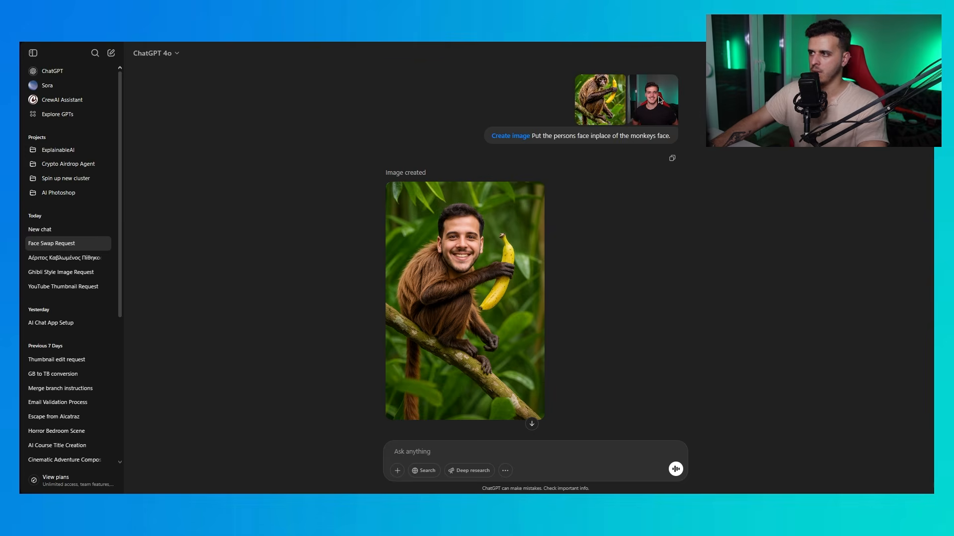
{"action": "left_click", "coordinate": [659, 98]}
{"action": "key", "text": "Escape"}
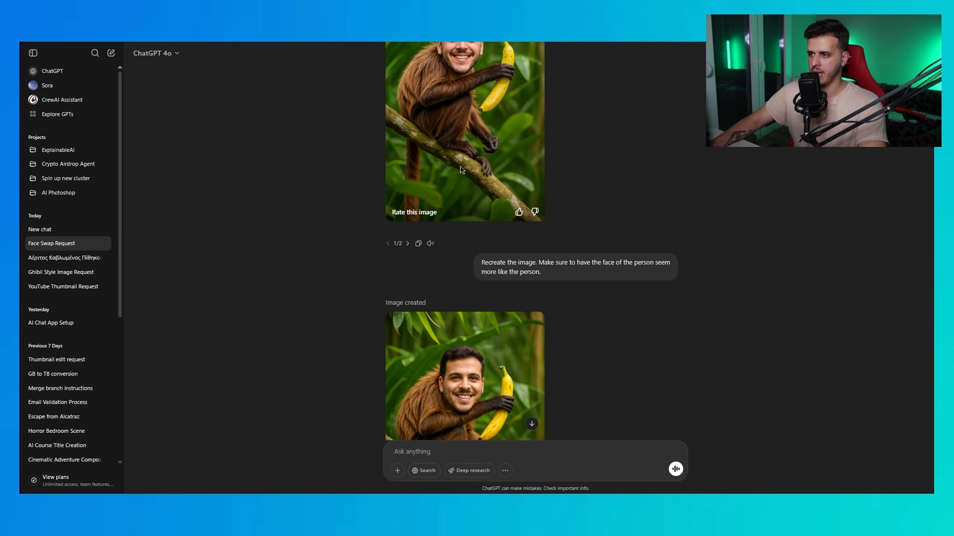
{"action": "scroll", "coordinate": [461, 223], "scroll_direction": "down", "scroll_amount": 3}
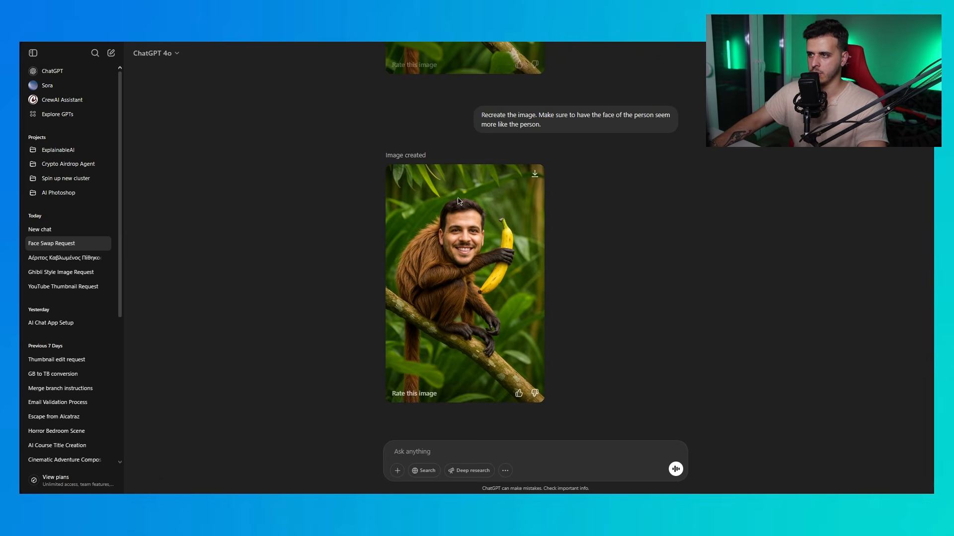
{"action": "scroll", "coordinate": [460, 220], "scroll_direction": "up", "scroll_amount": 5}
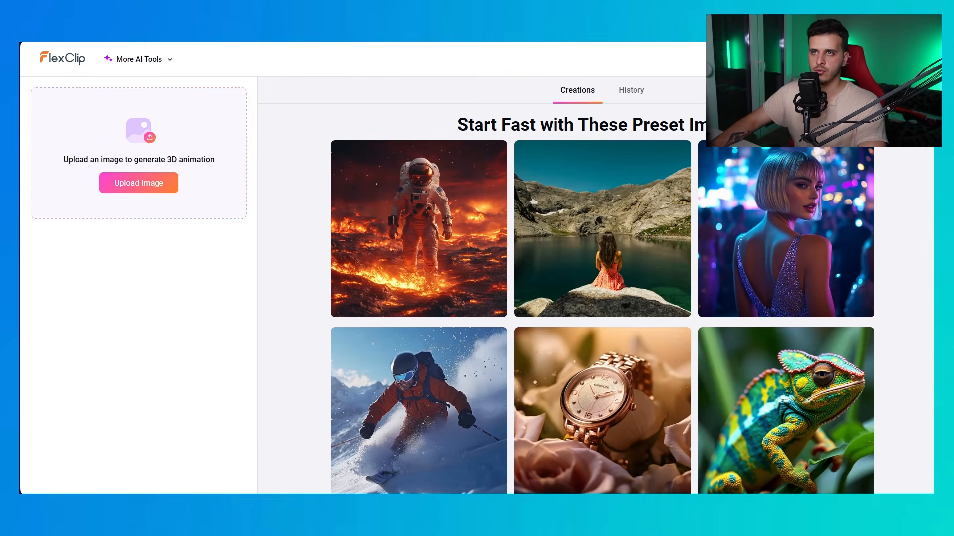
- Upload the downloaded FlexClip monkey image for 3D animation and try the Vertical style with intensity 64 and duration 10.2
{"action": "left_click", "coordinate": [141, 183]}
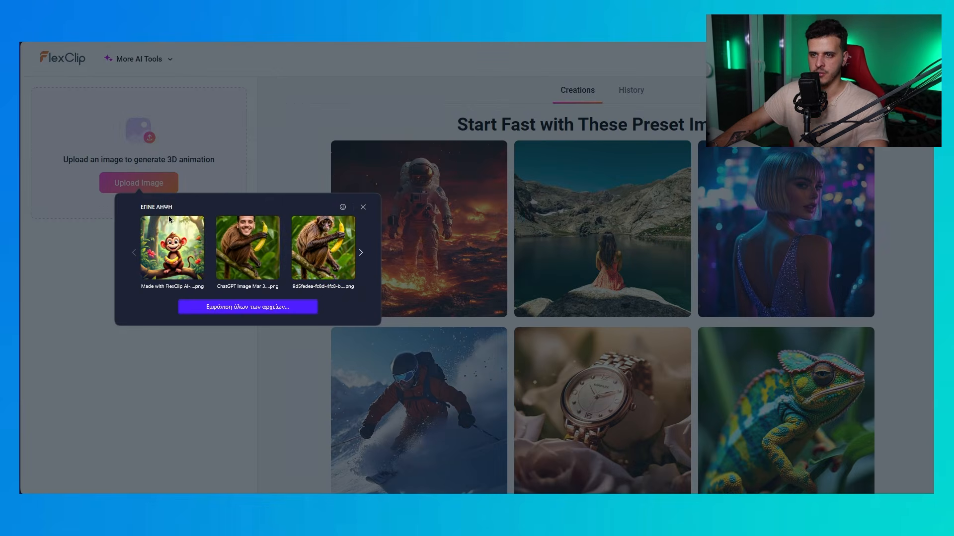
{"action": "double_click", "coordinate": [185, 268]}
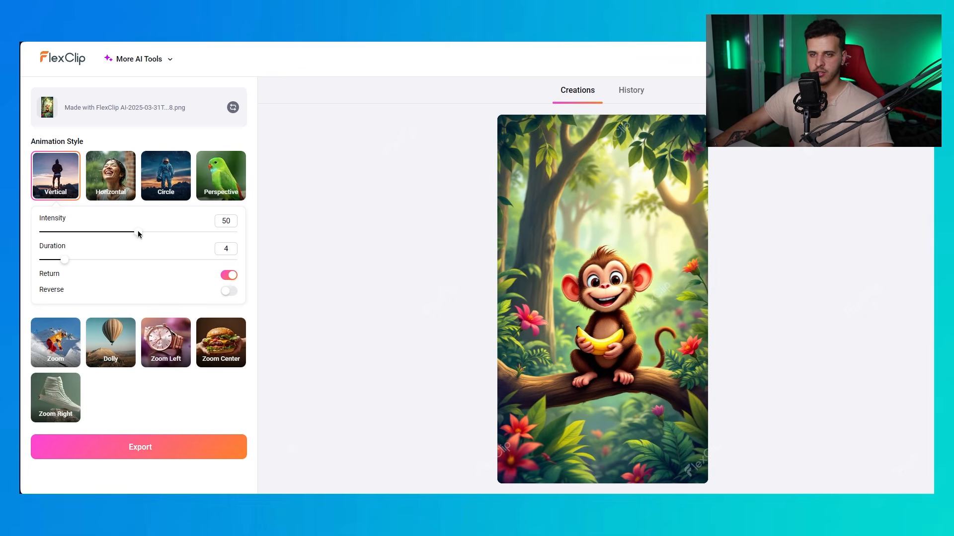
{"action": "left_click_drag", "start_coordinate": [138, 232], "coordinate": [164, 232]}
{"action": "left_click", "coordinate": [134, 259]}
{"action": "mouse_move", "coordinate": [129, 260]}
{"action": "left_mouse_down"}
{"action": "mouse_move", "coordinate": [102, 262]}
{"action": "mouse_move", "coordinate": [129, 264]}
{"action": "left_mouse_up"}
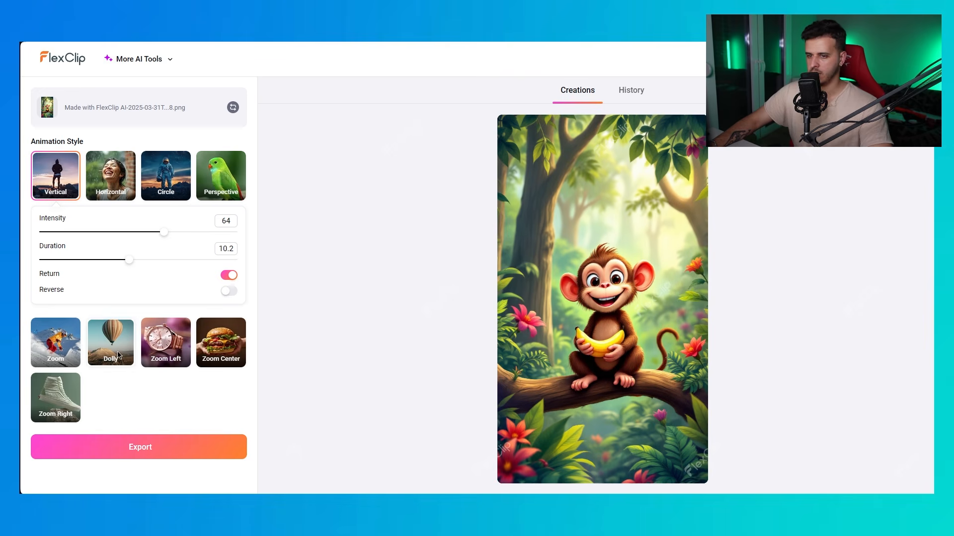
- Apply the Zoom animation style to the monkey image with intensity 72 and duration 14.4
{"action": "left_click", "coordinate": [62, 347]}
{"action": "left_click_drag", "start_coordinate": [140, 312], "coordinate": [181, 312]}
{"action": "left_click_drag", "start_coordinate": [132, 340], "coordinate": [174, 340]}
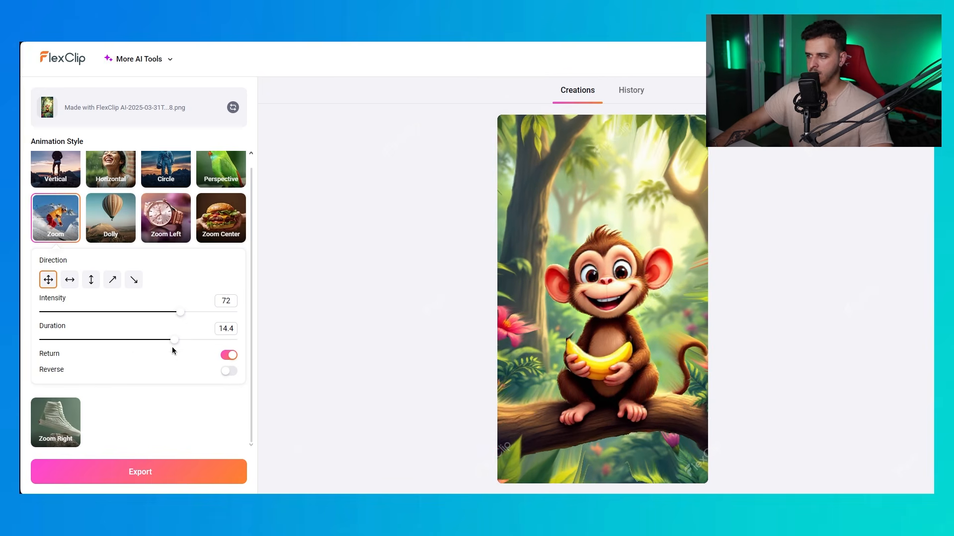
- Export the monkey animation as a 1080P video and download it
{"action": "left_click", "coordinate": [148, 482]}
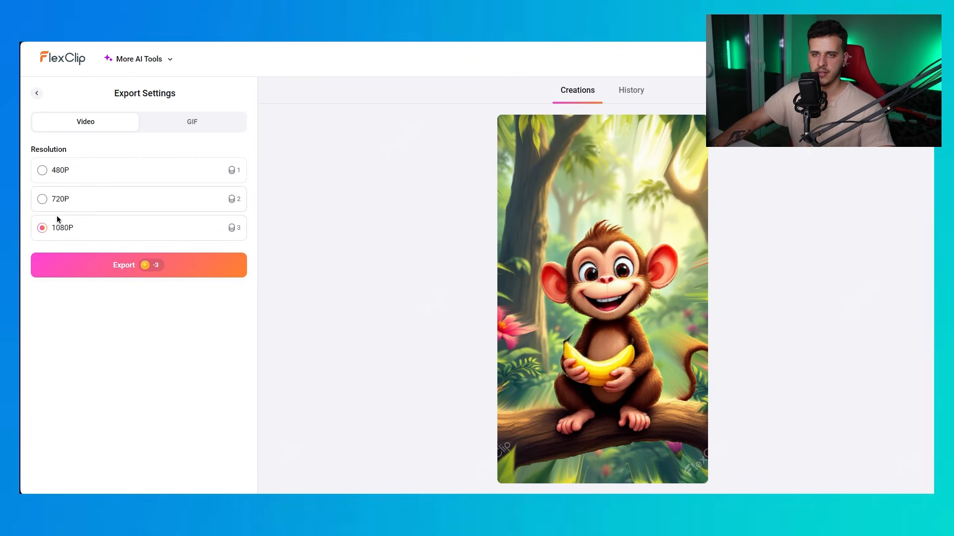
{"action": "left_click", "coordinate": [141, 267]}
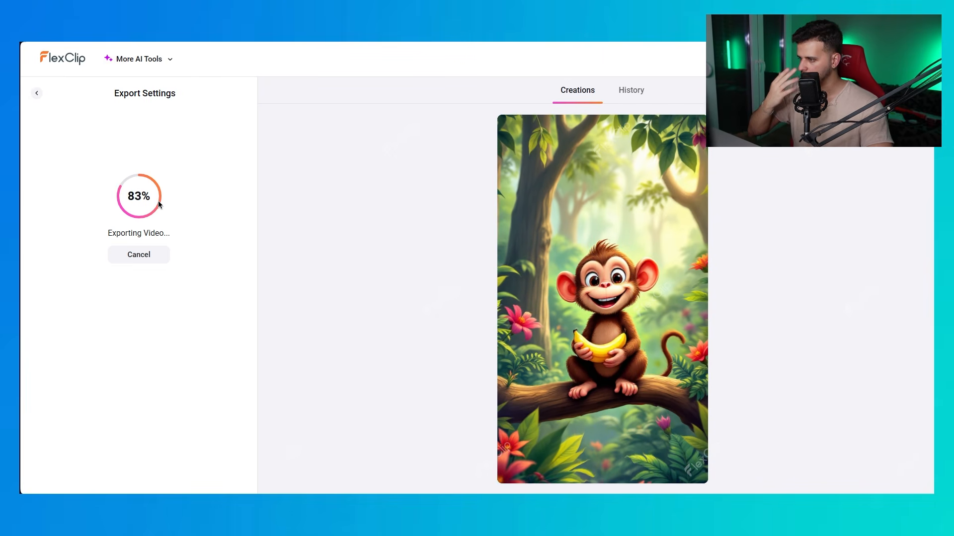
{"action": "left_click", "coordinate": [139, 257]}
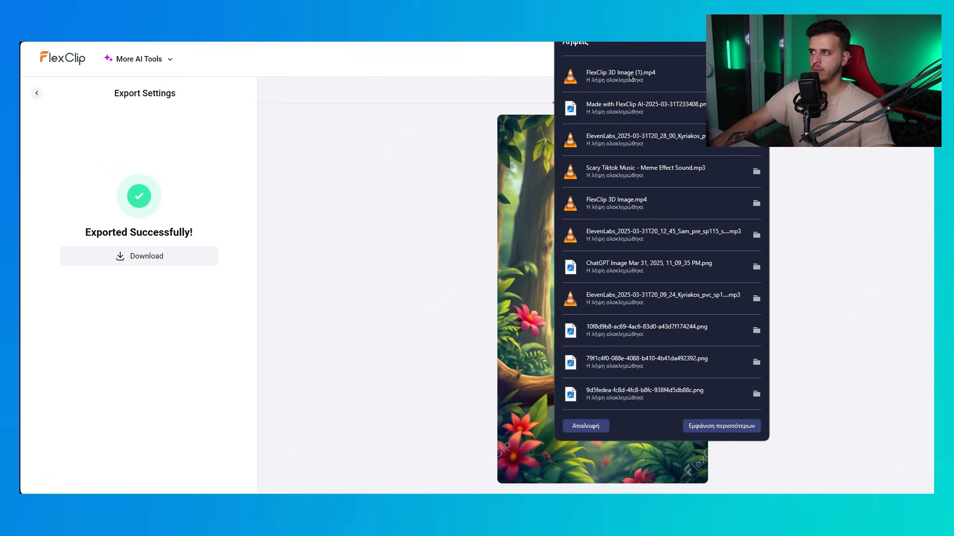
{"action": "left_click", "coordinate": [431, 104]}
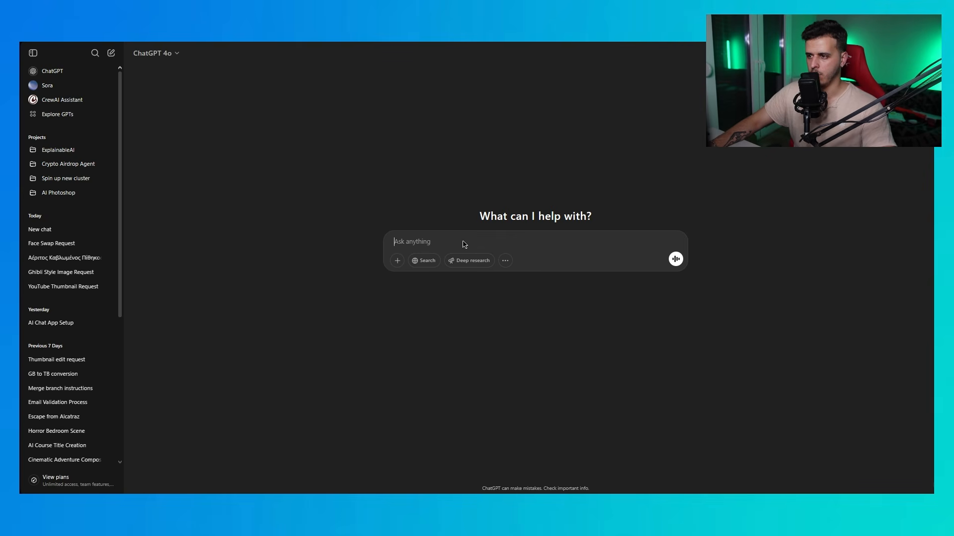
- In ChatGPT, copy the bombardilo crocodilo script prompt from the earlier Greek monkey chat and paste it into a new chat
{"action": "left_click", "coordinate": [64, 243]}
{"action": "left_click", "coordinate": [63, 260]}
{"action": "left_click_drag", "start_coordinate": [505, 83], "coordinate": [596, 116]}
{"action": "left_click_drag", "start_coordinate": [644, 199], "coordinate": [503, 88]}
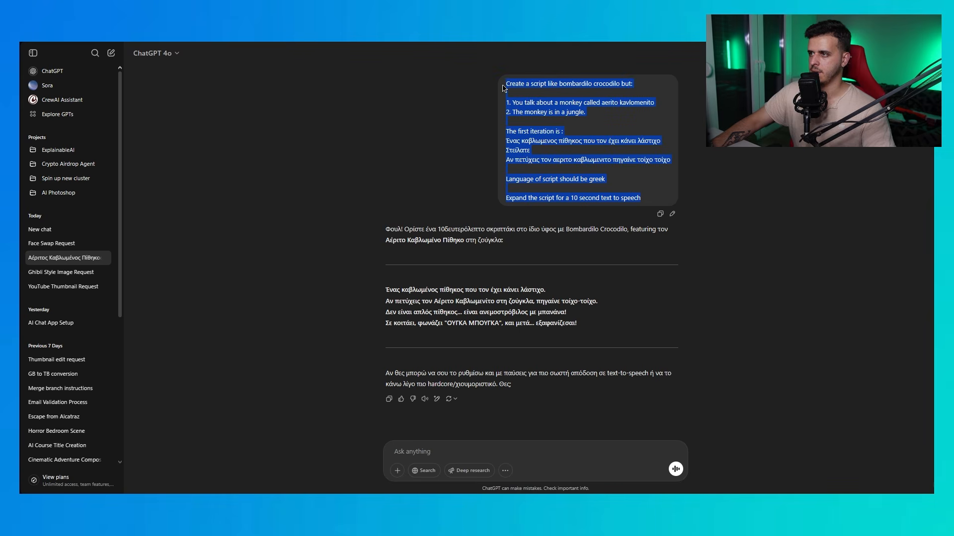
{"action": "left_click", "coordinate": [35, 231]}
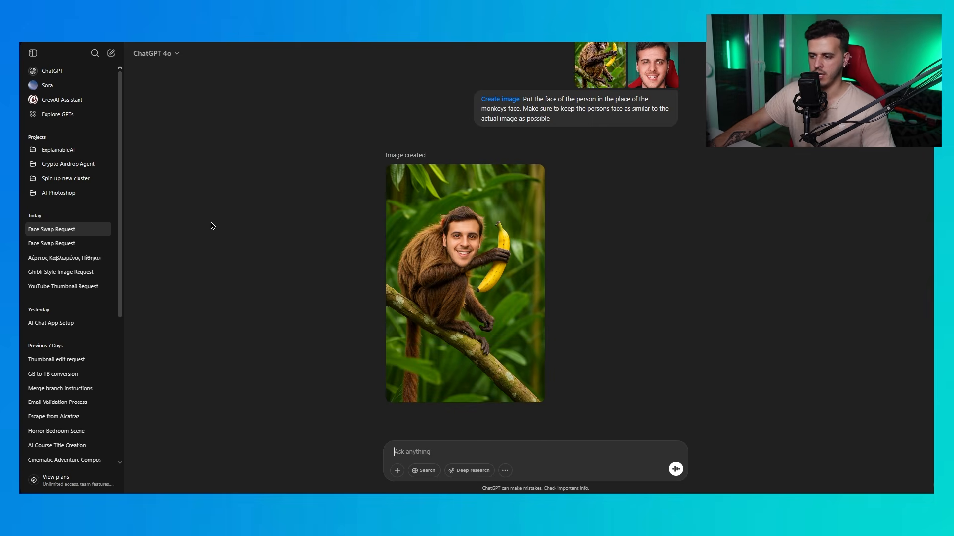
{"action": "left_click", "coordinate": [111, 52]}
{"action": "type", "text": "Create a script like bombardilo crocodilo but:  1. You talk about a monkey called aerito kavlomenito 2. The monkey is in a jungle.  The first iteration is : Ενας καβλωμενος πίθηκος που τον έχει κάνει λάστιχο Στείλατε Αν πετύχεις τον αεριτο καβλωμενιτο πηγαίνε τοίχο τοίχο  Language of script should be greek"}
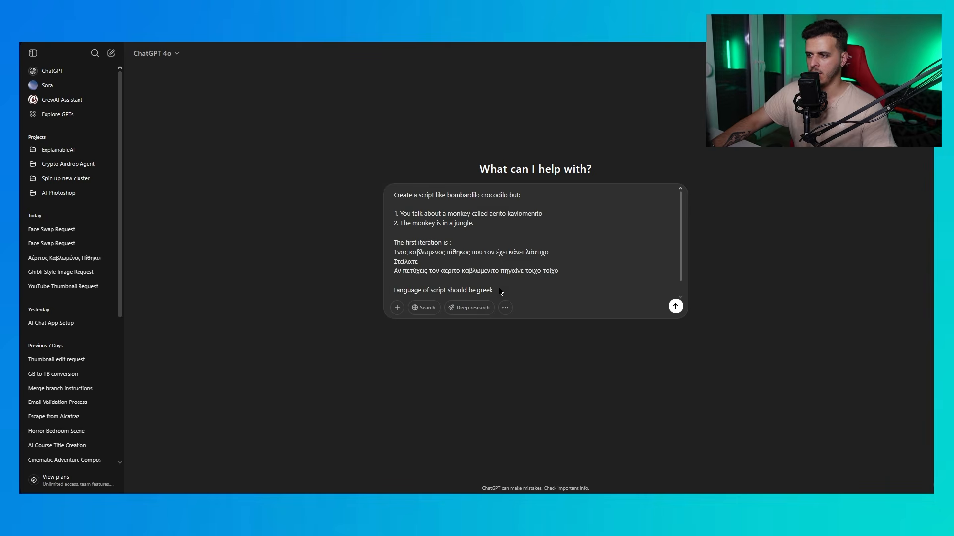
- Replace the Greek first-iteration lines with "Aerito kavlwmenito is a funny monkey, he likes bananas of all colors..." and send the prompt
{"action": "left_click_drag", "start_coordinate": [558, 271], "coordinate": [393, 251]}
{"action": "type", "text": "eration is : Aeri"}
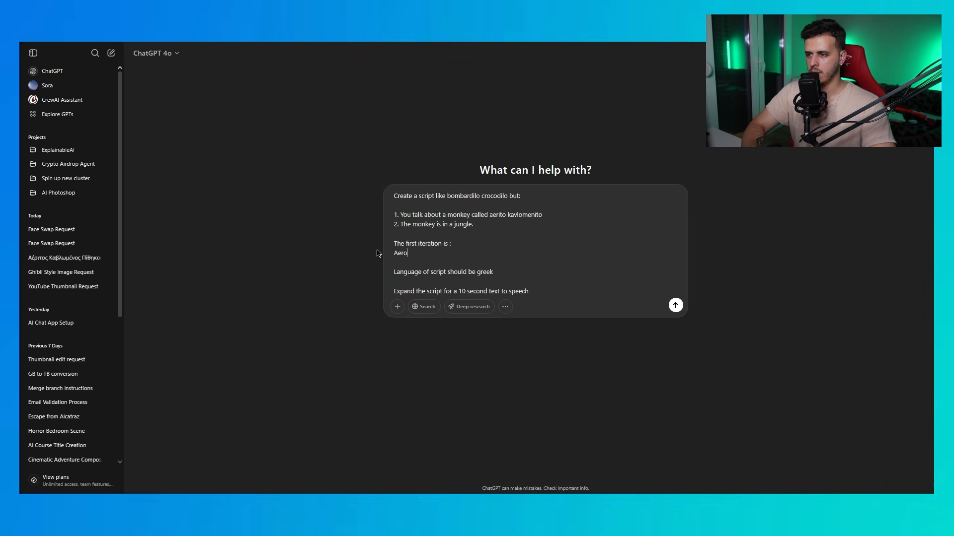
{"action": "type", "text": "to kavlwme"}
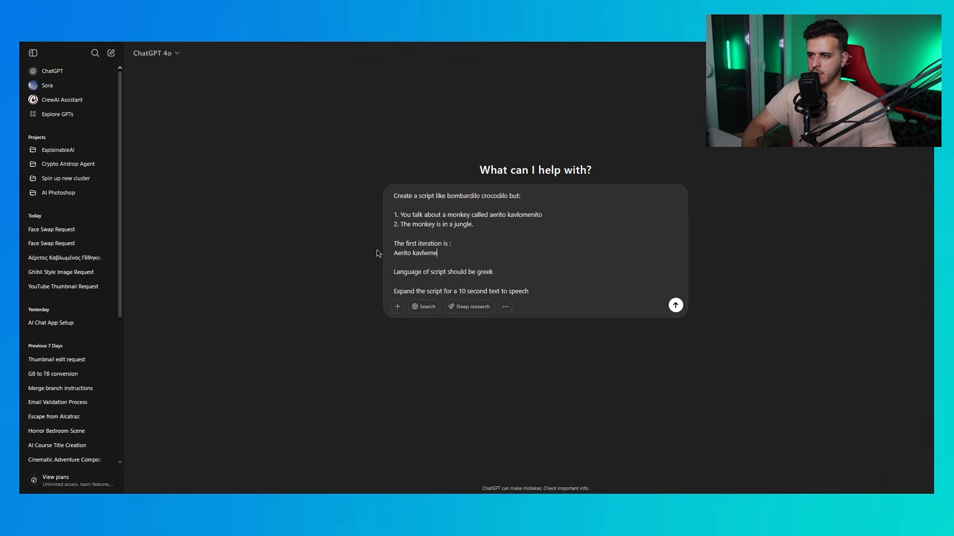
{"action": "type", "text": "nito is a funny monkey, "}
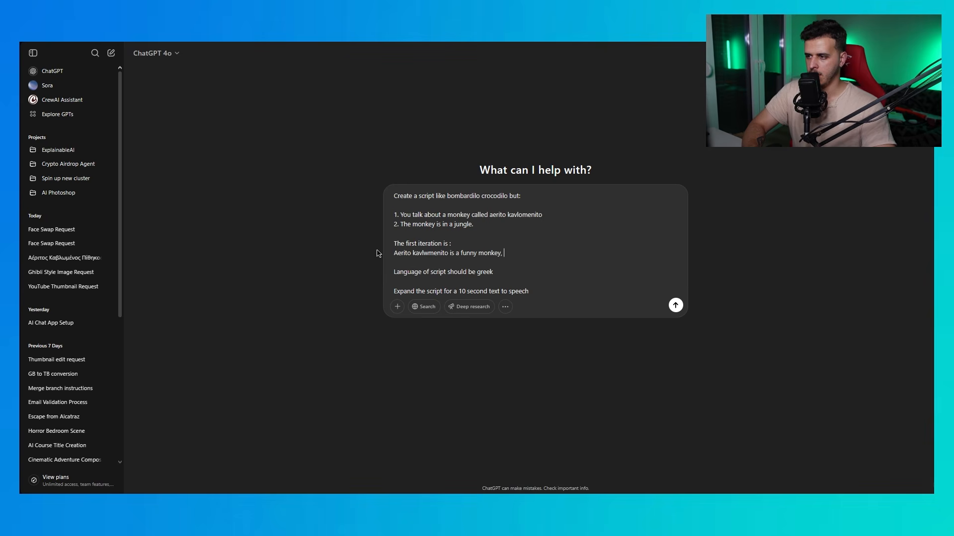
{"action": "type", "text": "he likes bananas of all colors..."}
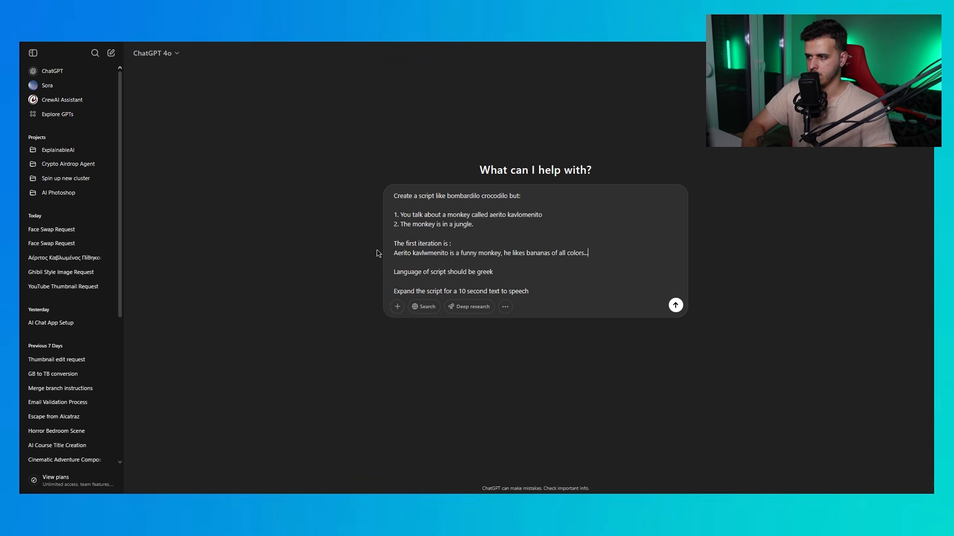
{"action": "key", "text": "Return"}
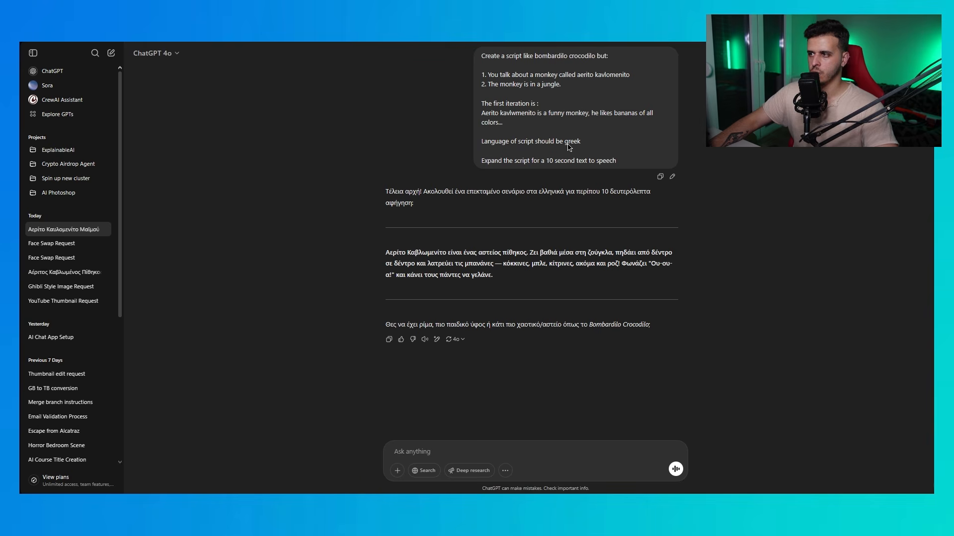
- Copy the sent prompt into a new message, change the script language to italian and send it
{"action": "left_click_drag", "start_coordinate": [618, 161], "coordinate": [481, 56]}
{"action": "key", "text": "ctrl+c"}
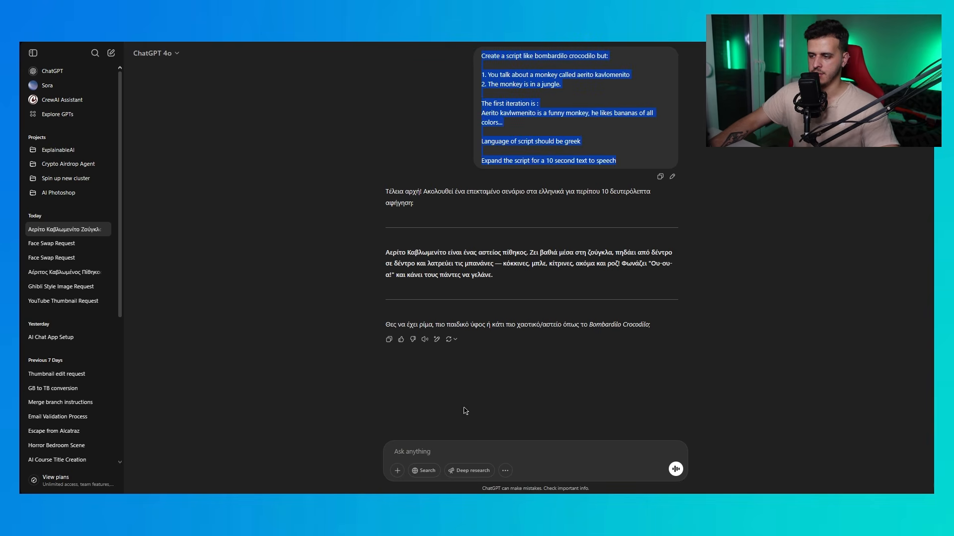
{"action": "left_click", "coordinate": [449, 453]}
{"action": "key", "text": "ctrl+v"}
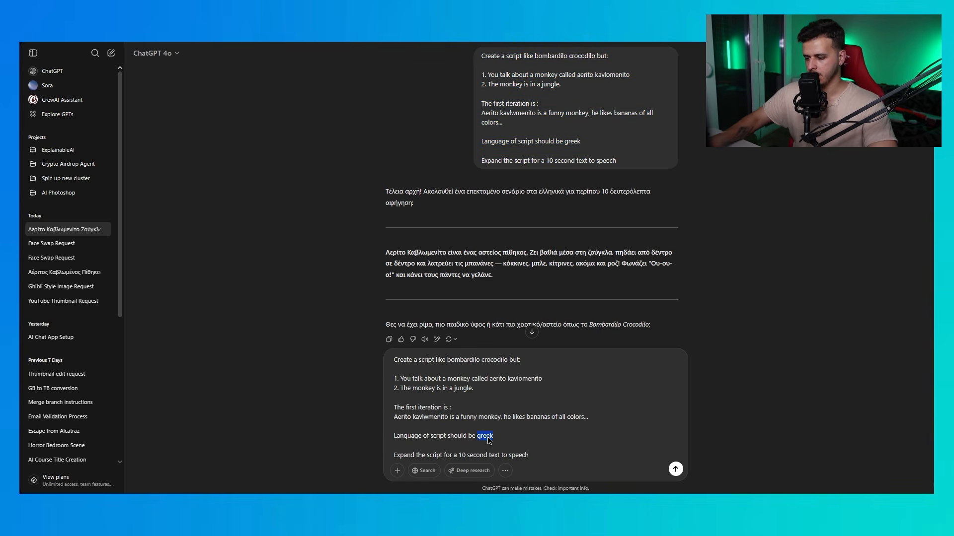
{"action": "type", "text": "italian"}
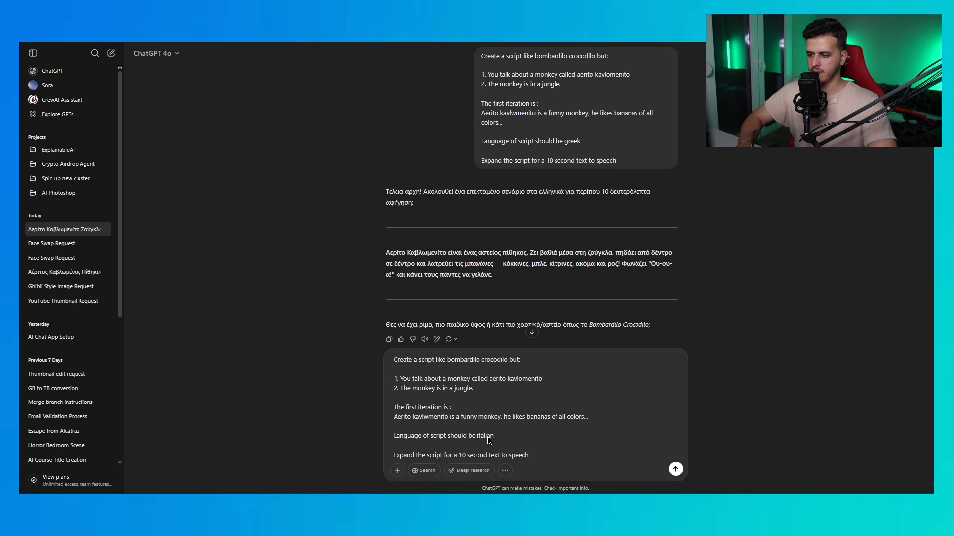
{"action": "key", "text": "Return"}
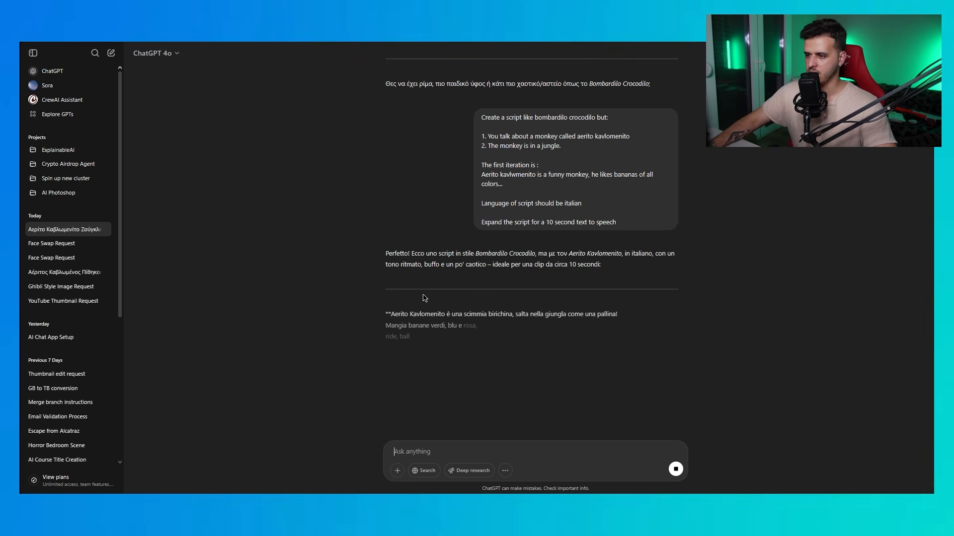
- Copy the generated Italian script and replace the text in ElevenLabs Text to Speech with it
{"action": "triple_click", "coordinate": [532, 357]}
{"action": "key", "text": "ctrl+c"}
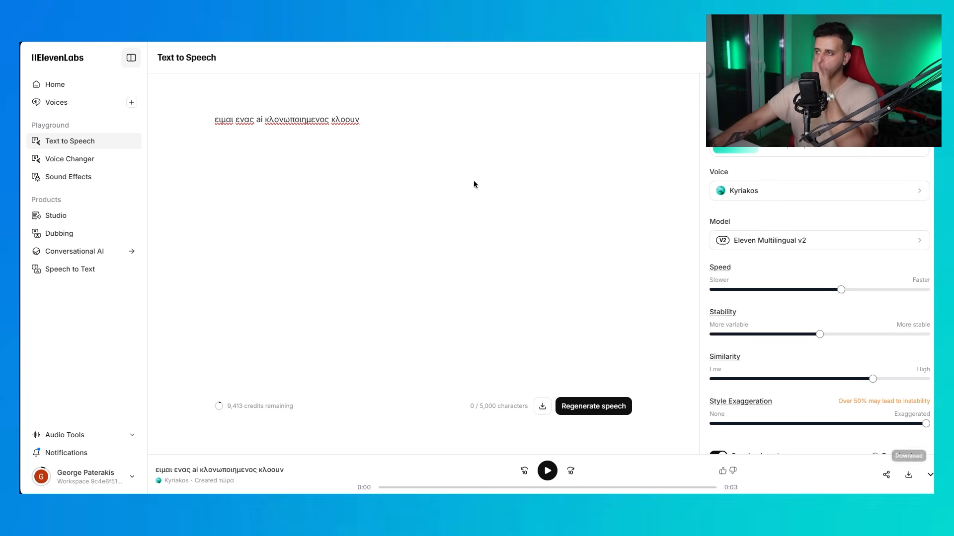
{"action": "triple_click", "coordinate": [325, 128]}
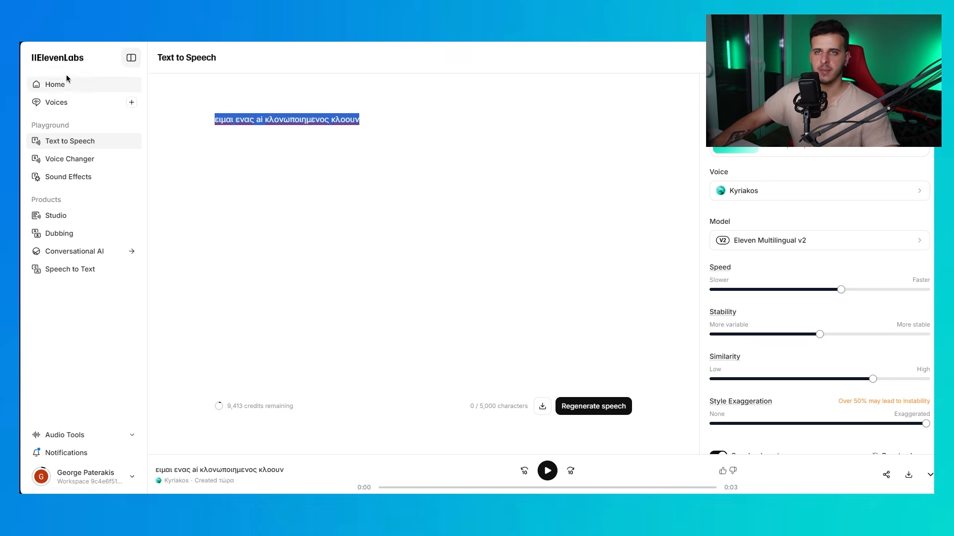
{"action": "key", "text": "ctrl+v"}
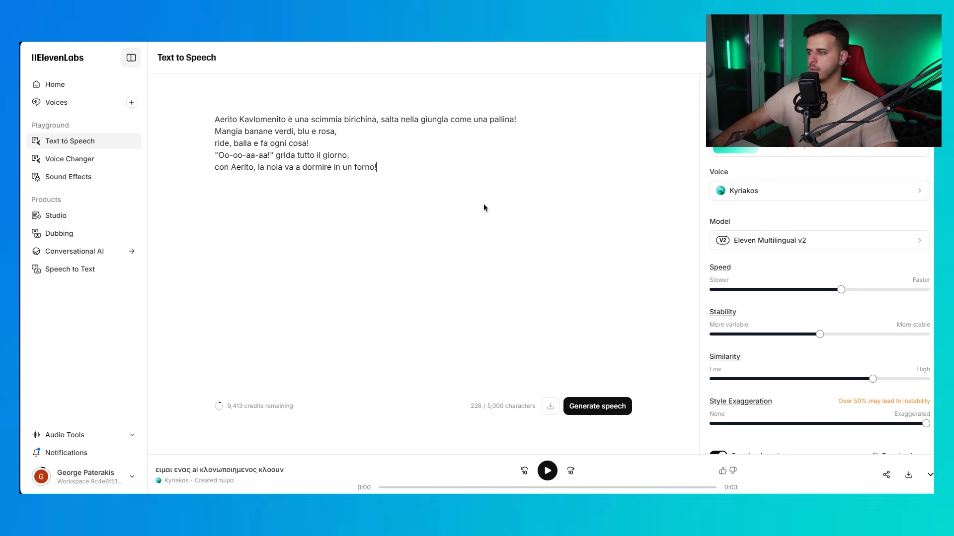
{"action": "left_click", "coordinate": [735, 191]}
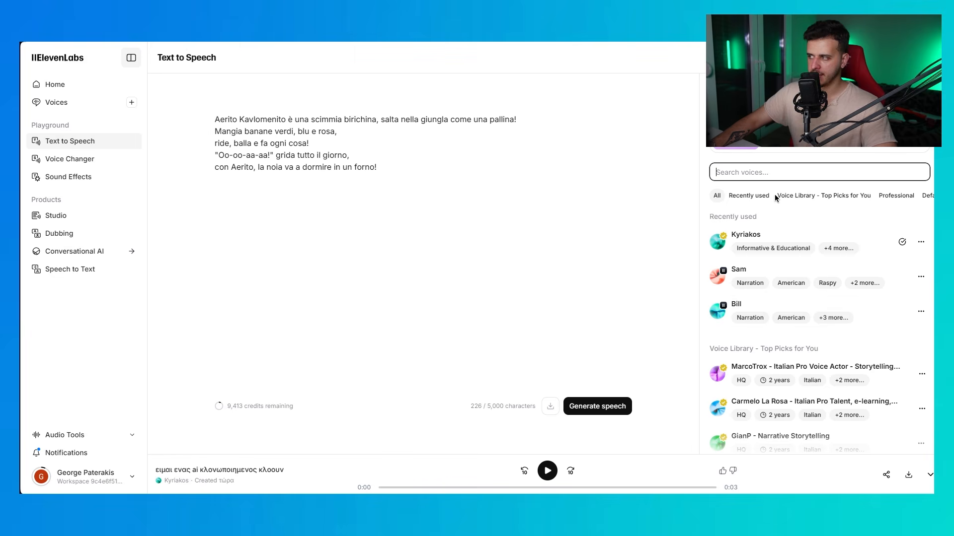
{"action": "left_click", "coordinate": [433, 138]}
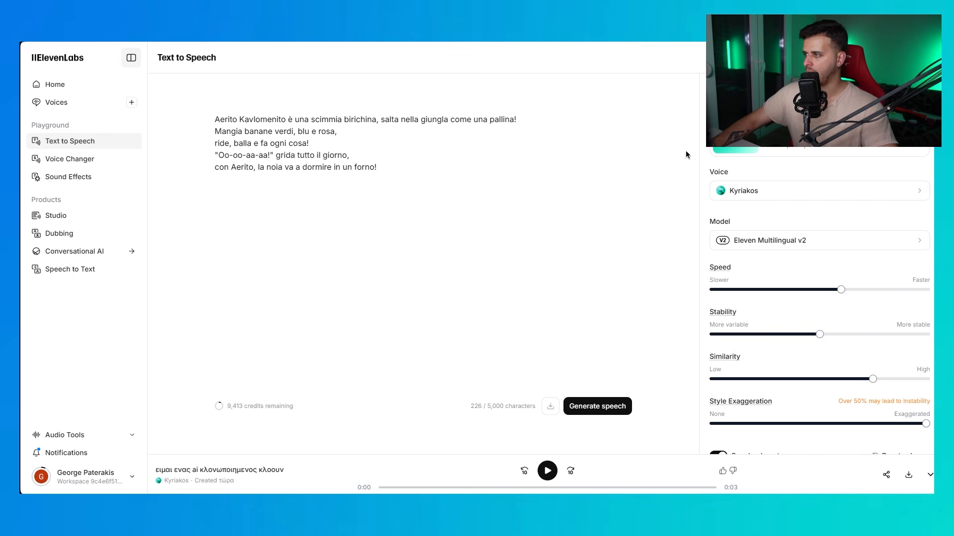
{"action": "scroll", "coordinate": [753, 299], "scroll_direction": "down", "scroll_amount": 1}
{"action": "scroll", "coordinate": [747, 291], "scroll_direction": "up", "scroll_amount": 1}
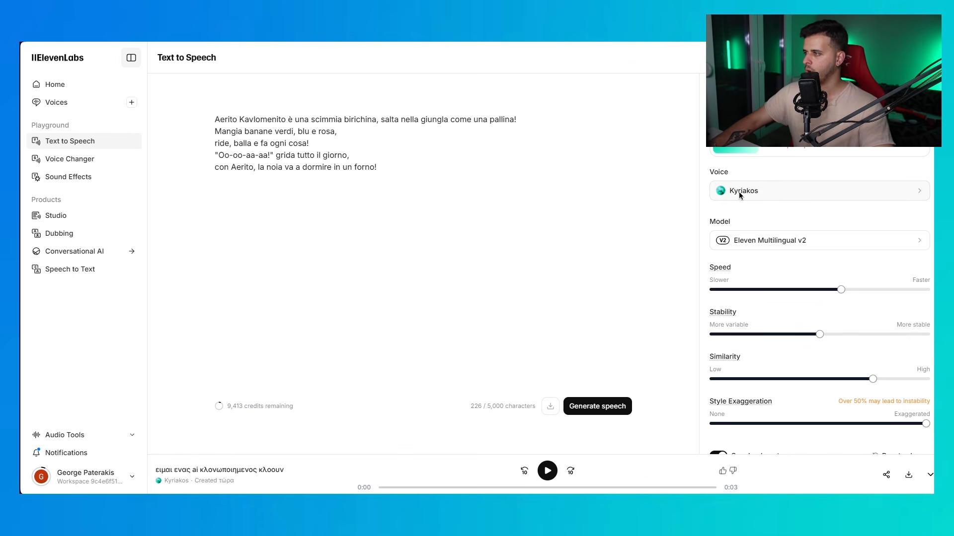
- Choose the Giovanni voice, generate the speech from the Italian script and download the audio
{"action": "left_click", "coordinate": [738, 191]}
{"action": "scroll", "coordinate": [748, 314], "scroll_direction": "down", "scroll_amount": 4}
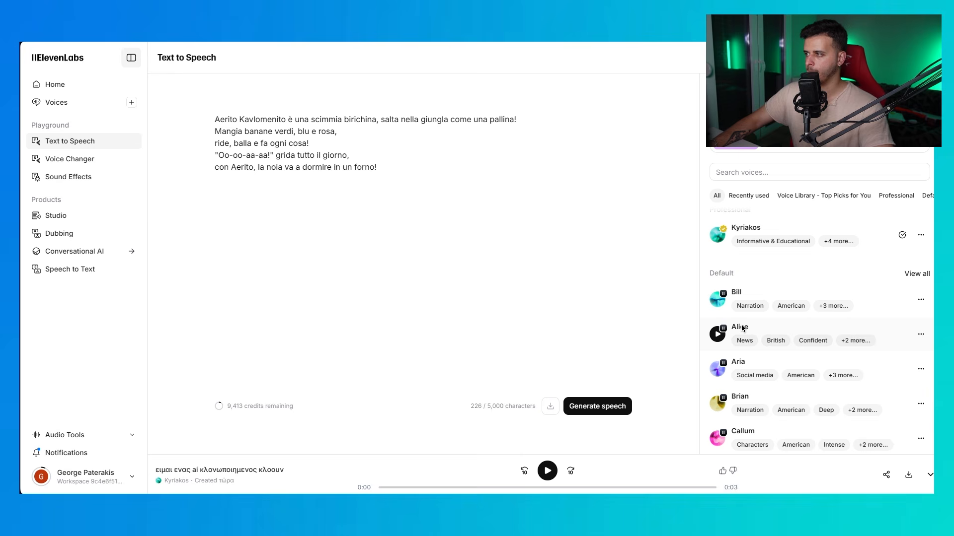
{"action": "left_click", "coordinate": [928, 196]}
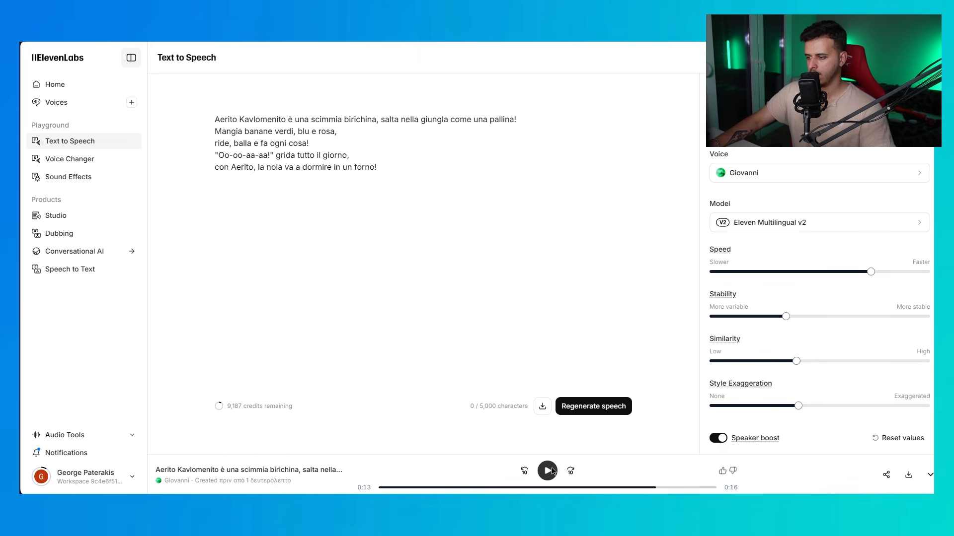
{"action": "left_click", "coordinate": [909, 475]}
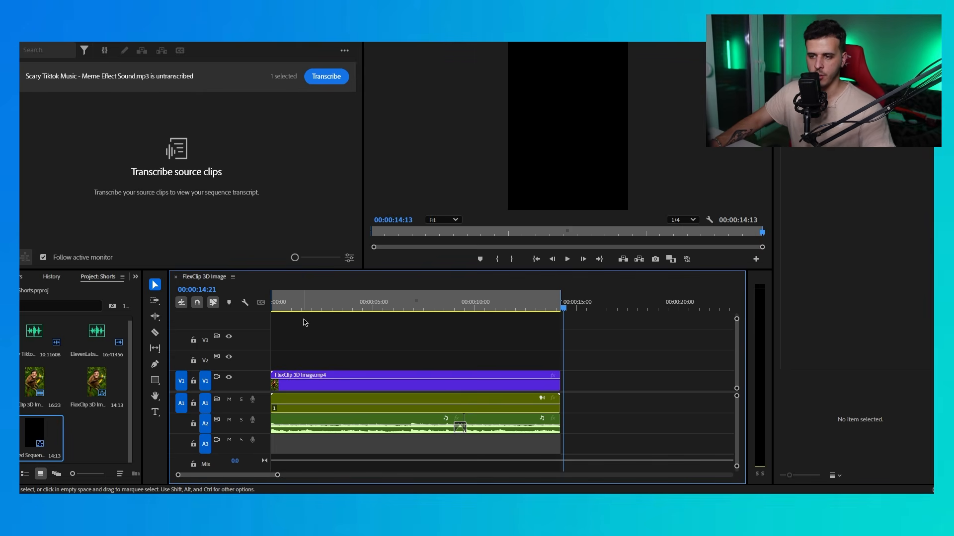
- In Premiere Pro, play the FlexClip 3D Image sequence from its start and move the playhead past its end to 00:00:16:18
{"action": "key", "text": "Home"}
{"action": "scroll", "coordinate": [552, 147], "scroll_direction": "up", "scroll_amount": 2}
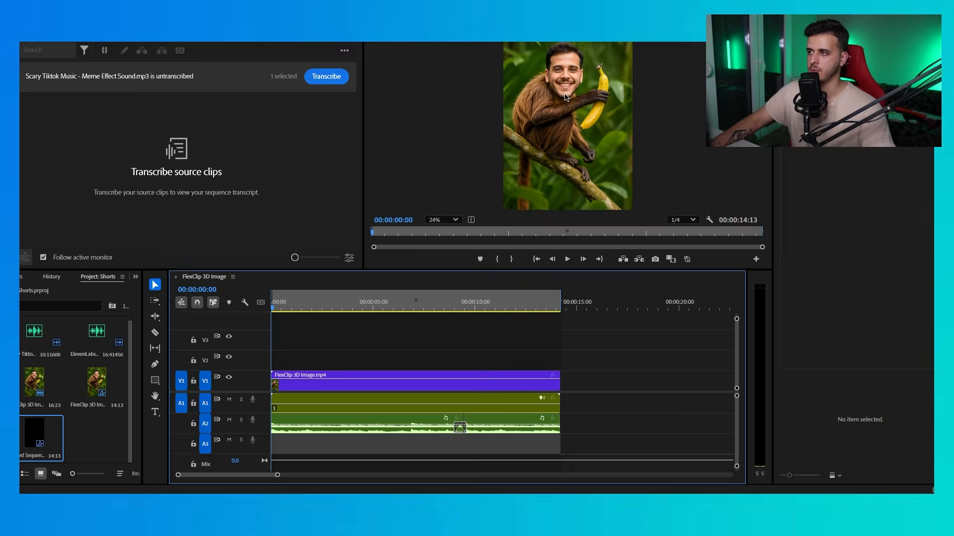
{"action": "scroll", "coordinate": [552, 147], "scroll_direction": "down", "scroll_amount": 3}
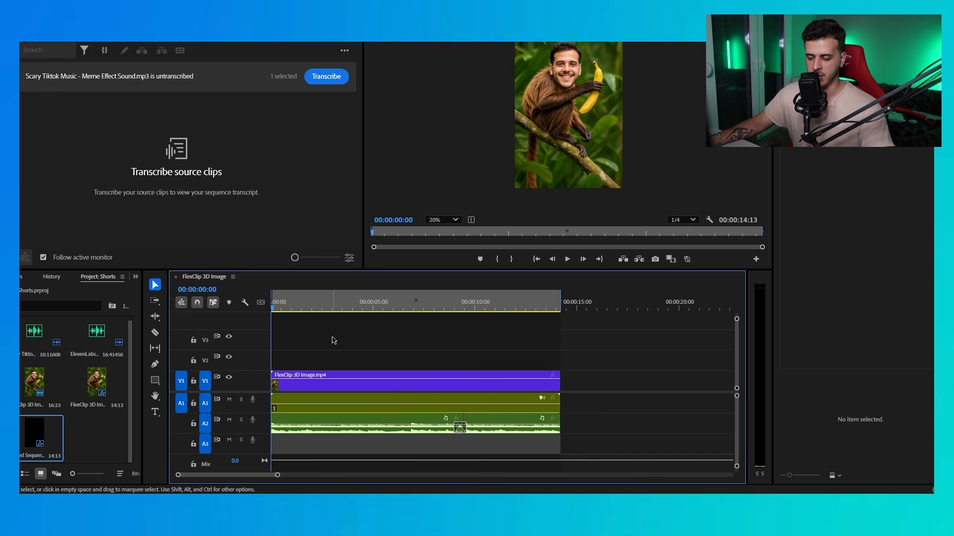
{"action": "left_click", "coordinate": [568, 263]}
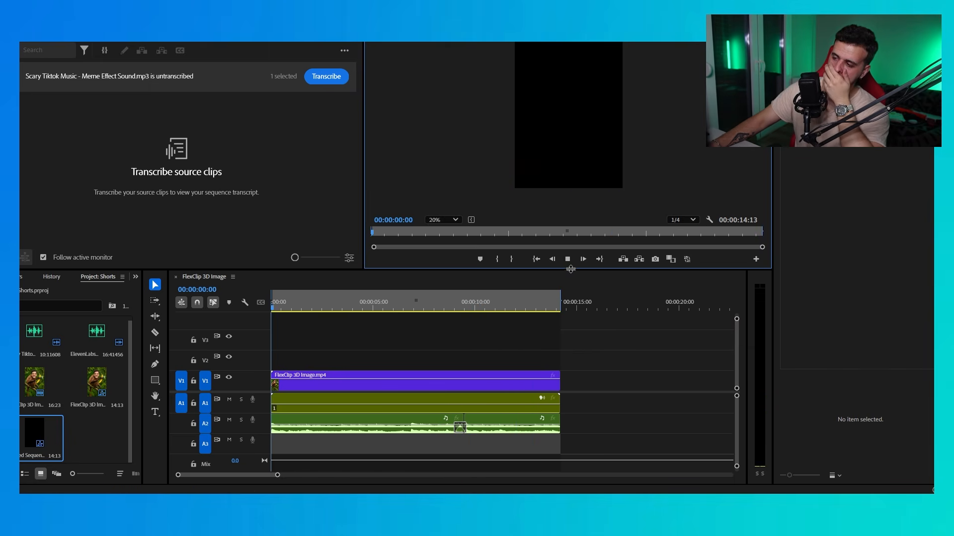
{"action": "left_click", "coordinate": [567, 260]}
{"action": "left_click", "coordinate": [603, 305]}
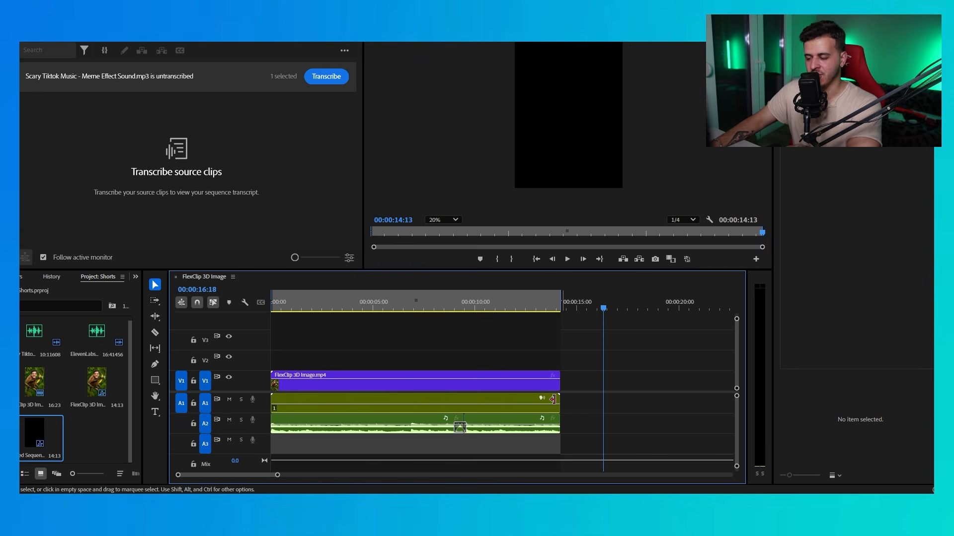
- Import FlexClip 3D Image (1).mp4, the Giovanni voice-over MP3 and Scary Tiktok Music - Meme Effect Sound.mp3 into the project
{"action": "left_click", "coordinate": [92, 446]}
{"action": "right_click", "coordinate": [92, 446]}
{"action": "left_click", "coordinate": [121, 320]}
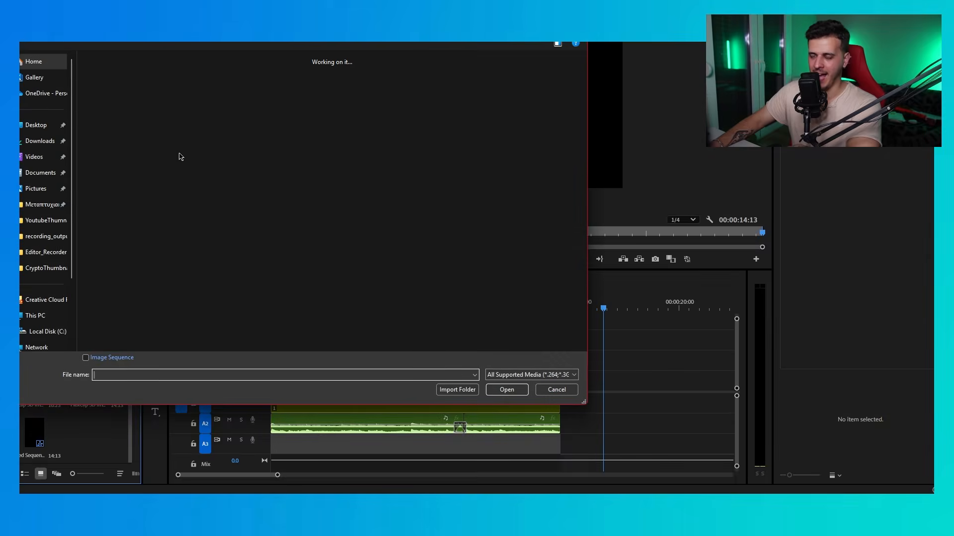
{"action": "left_click", "coordinate": [175, 138]}
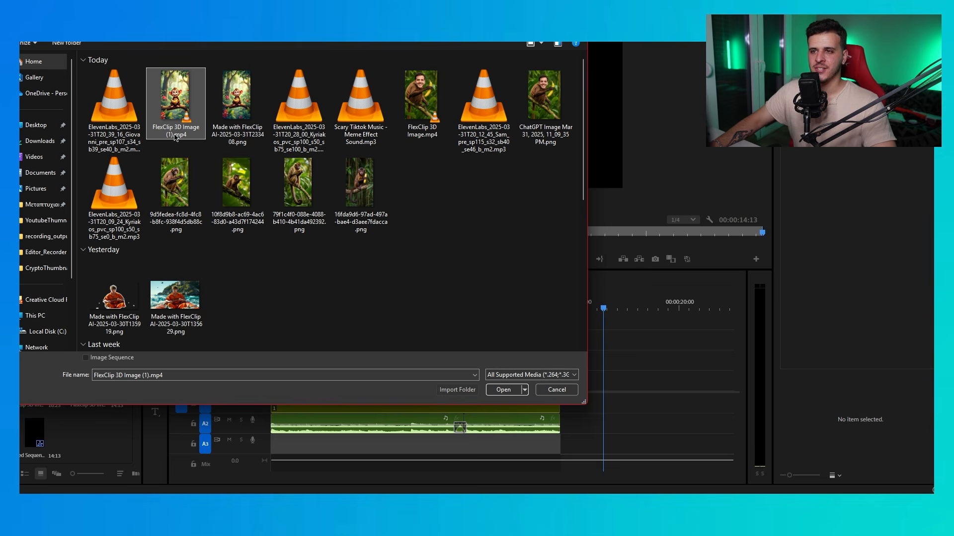
{"action": "left_click", "coordinate": [116, 134], "text": "ctrl"}
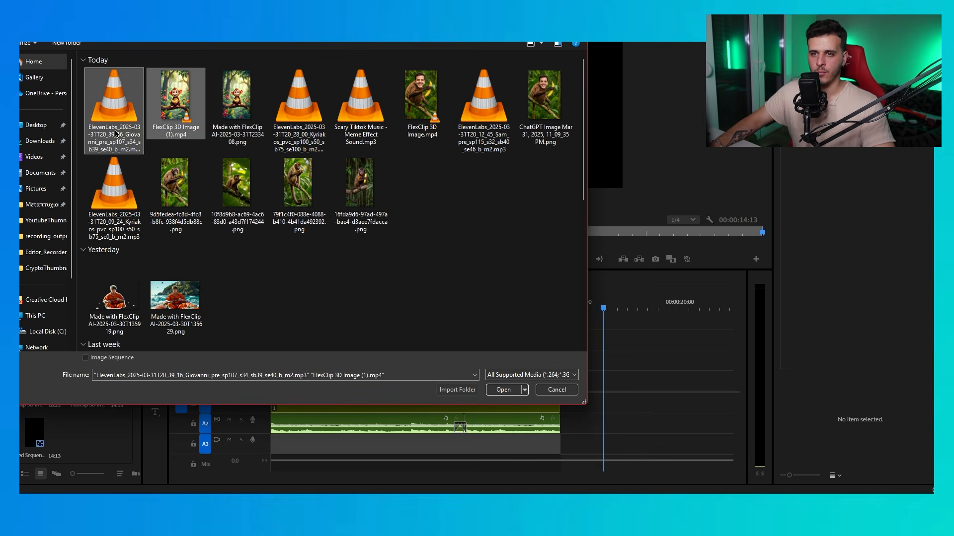
{"action": "left_click", "coordinate": [347, 122], "text": "ctrl"}
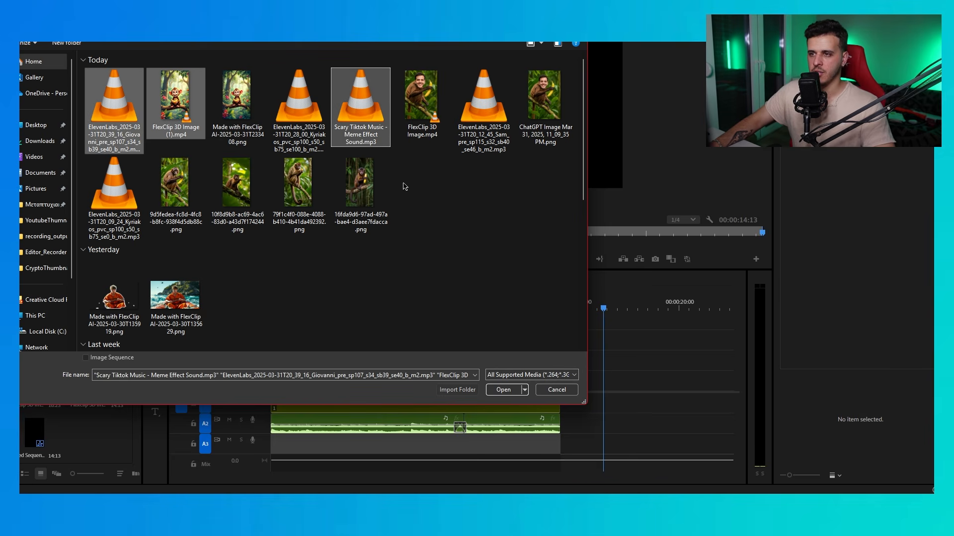
{"action": "left_click", "coordinate": [502, 390]}
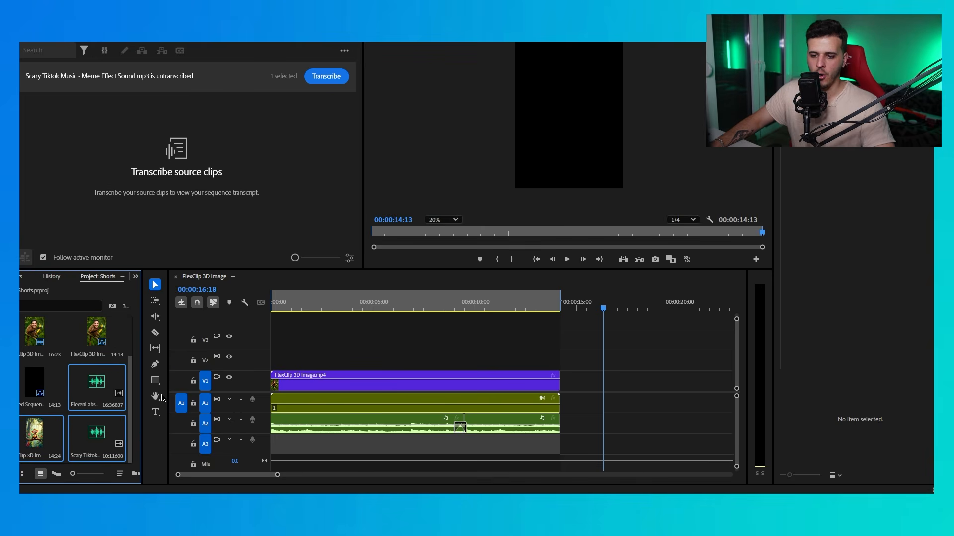
- Place the Giovanni voice-over, the FlexClip 3D Image (1) video and the scary music on separate tracks, all starting at 00:00:16:18
{"action": "left_click_drag", "start_coordinate": [97, 387], "coordinate": [633, 430]}
{"action": "scroll", "coordinate": [637, 400], "scroll_direction": "down", "scroll_amount": 8}
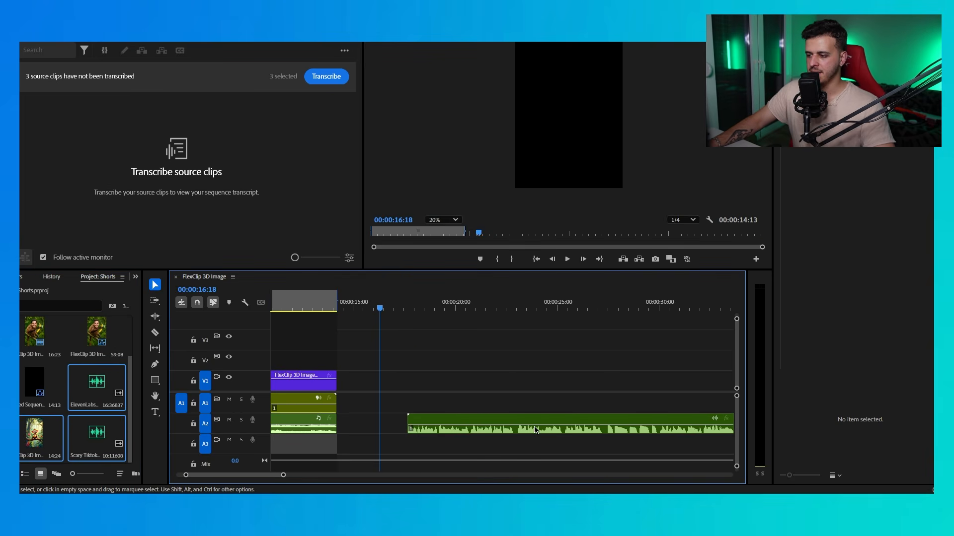
{"action": "scroll", "coordinate": [405, 426], "scroll_direction": "down", "scroll_amount": 2}
{"action": "left_click_drag", "start_coordinate": [405, 426], "coordinate": [378, 427]}
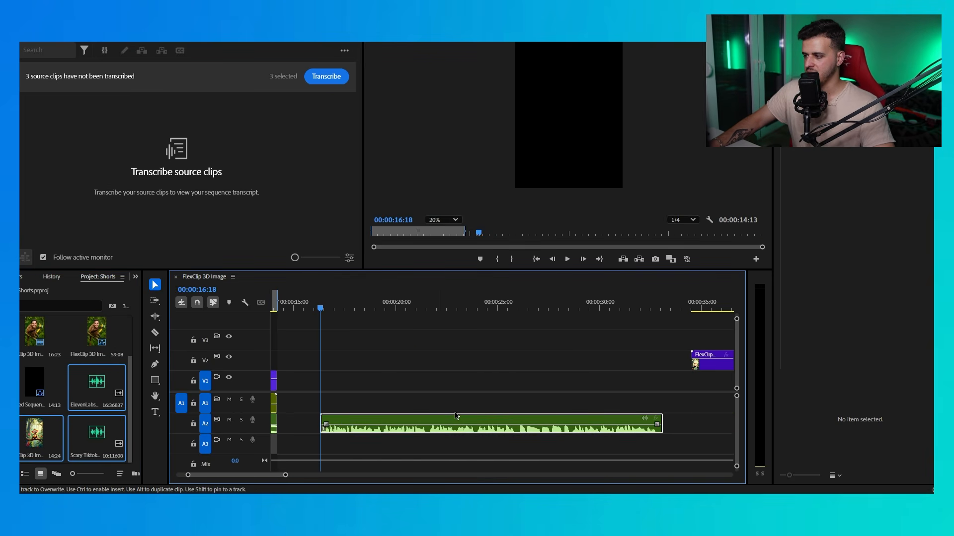
{"action": "left_click_drag", "start_coordinate": [709, 370], "coordinate": [339, 380]}
{"action": "left_click_drag", "start_coordinate": [285, 475], "coordinate": [371, 475]}
{"action": "left_click_drag", "start_coordinate": [572, 424], "coordinate": [392, 404]}
{"action": "left_click_drag", "start_coordinate": [371, 475], "coordinate": [311, 470]}
{"action": "scroll", "coordinate": [480, 442], "scroll_direction": "down", "scroll_amount": 2}
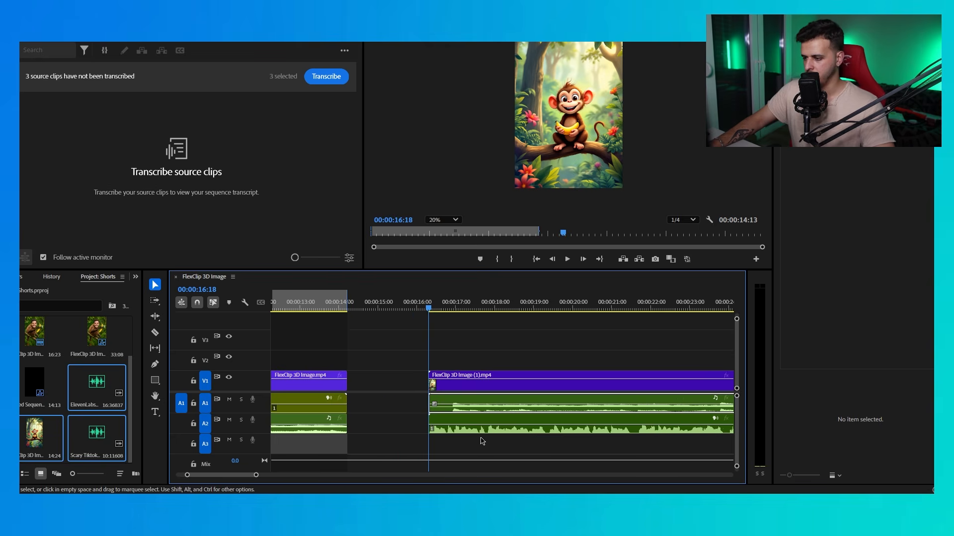
- Cut off the music's opening up to 00:00:16:55, and align the voice-over on A1 and the music on A2 with the video's start
{"action": "scroll", "coordinate": [512, 441], "scroll_direction": "up", "scroll_amount": 3}
{"action": "left_click_drag", "start_coordinate": [407, 412], "coordinate": [407, 445]}
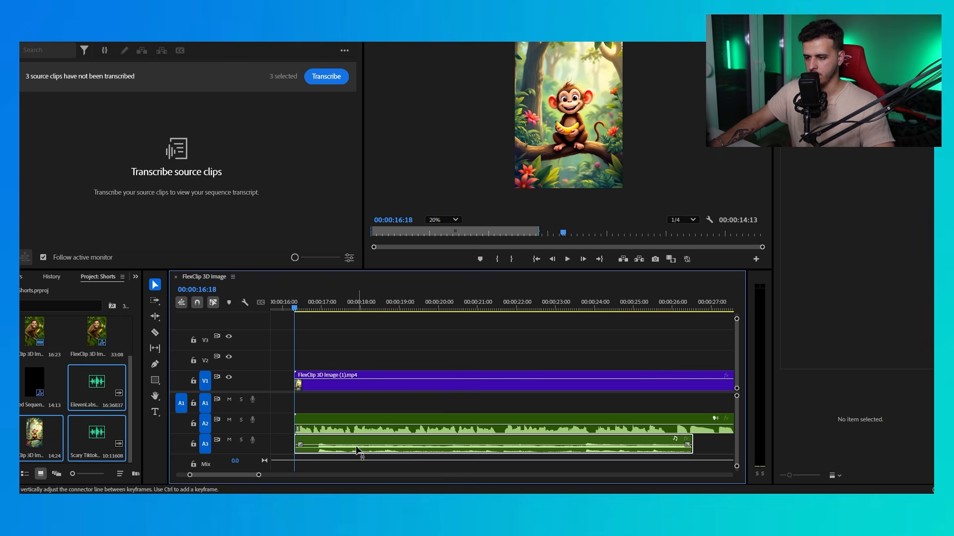
{"action": "left_click", "coordinate": [321, 305]}
{"action": "left_click_drag", "start_coordinate": [321, 304], "coordinate": [319, 304]}
{"action": "key", "text": "ctrl+k"}
{"action": "left_click", "coordinate": [308, 444]}
{"action": "key", "text": "Delete"}
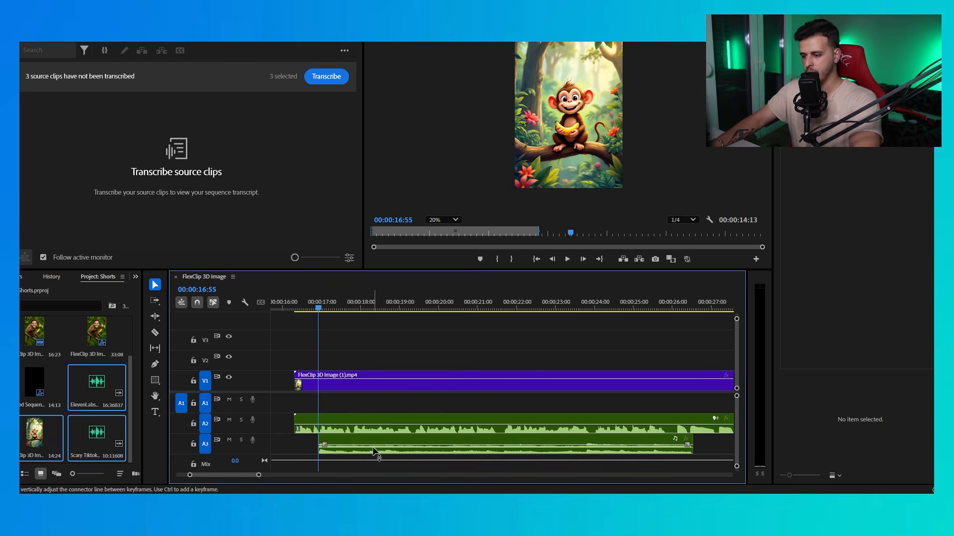
{"action": "left_click_drag", "start_coordinate": [375, 446], "coordinate": [378, 403]}
{"action": "left_click_drag", "start_coordinate": [370, 443], "coordinate": [370, 424]}
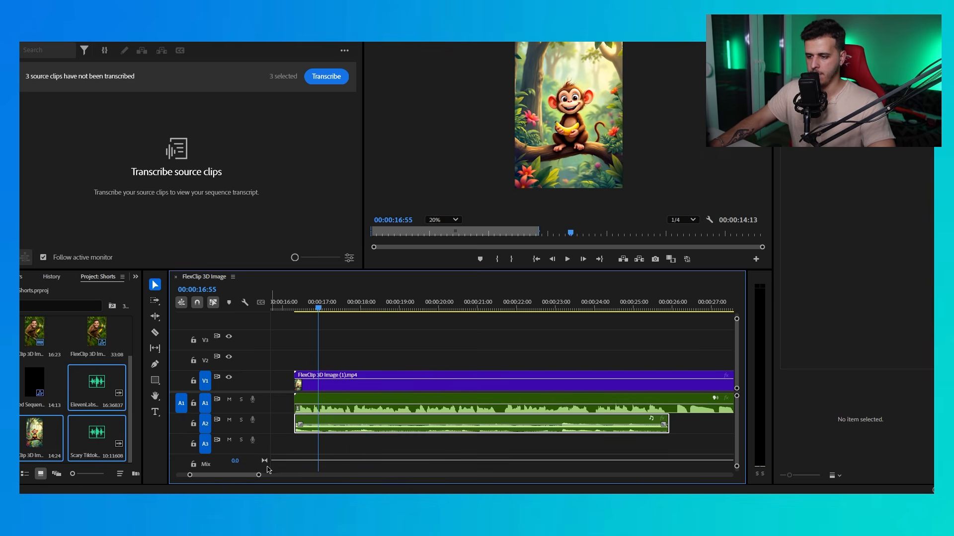
- Extend the A2 music to the video's end with a trimmed second copy and add a transition where the two copies meet
{"action": "left_click_drag", "start_coordinate": [258, 475], "coordinate": [299, 475]}
{"action": "scroll", "coordinate": [296, 466], "scroll_direction": "right", "scroll_amount": 5}
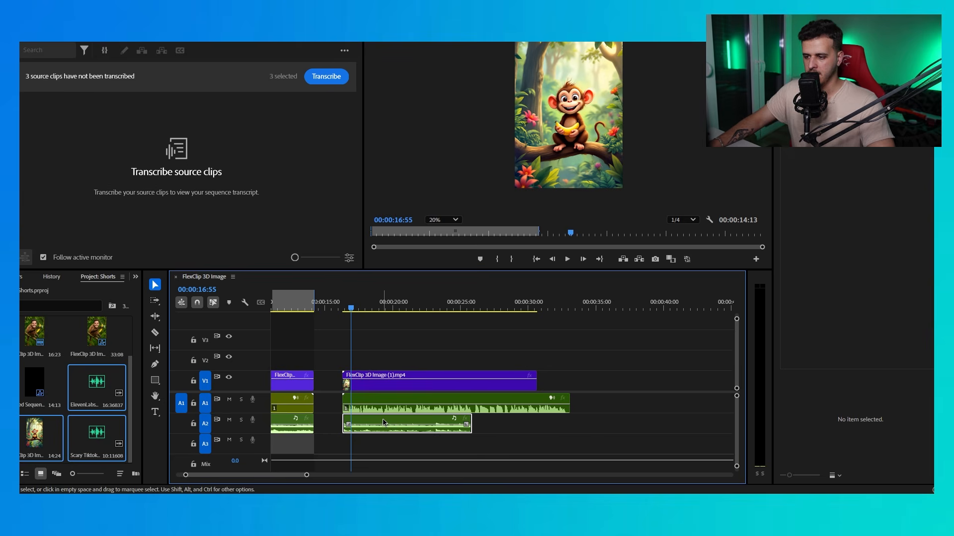
{"action": "left_click_drag", "start_coordinate": [385, 425], "coordinate": [513, 428]}
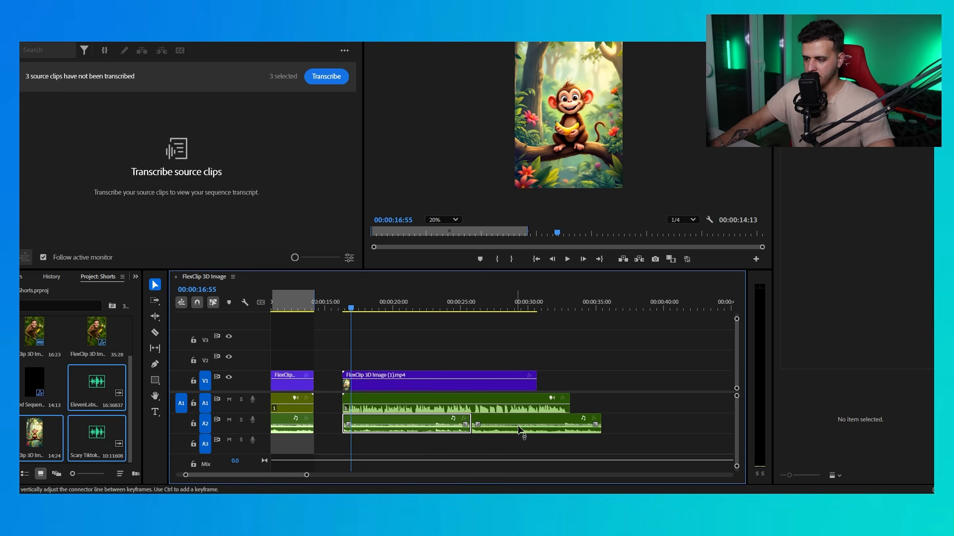
{"action": "left_click_drag", "start_coordinate": [600, 425], "coordinate": [534, 426]}
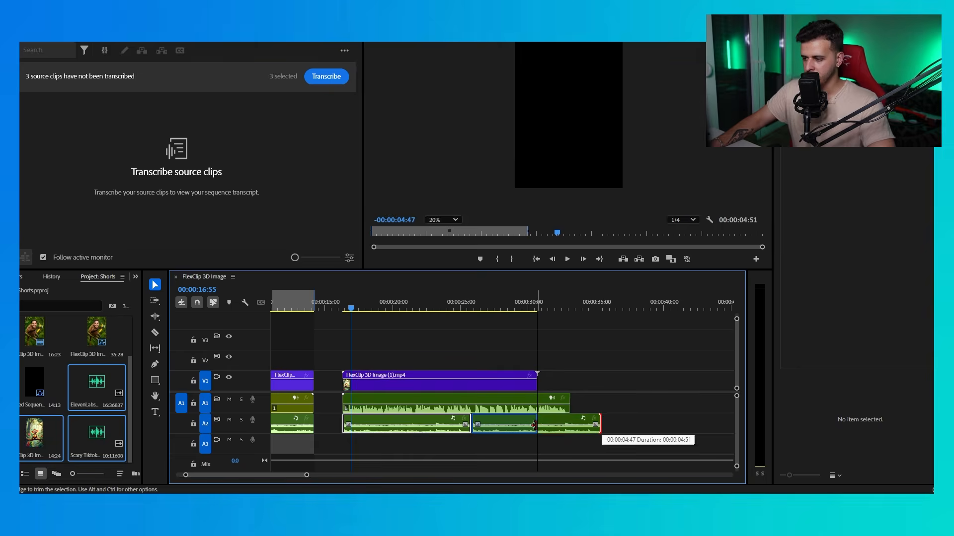
{"action": "right_click", "coordinate": [470, 423]}
{"action": "left_click", "coordinate": [507, 405]}
- Slow the FlexClip 3D Image (1) clip to 80% speed and trim its end to match the voice-over
{"action": "left_click", "coordinate": [563, 412]}
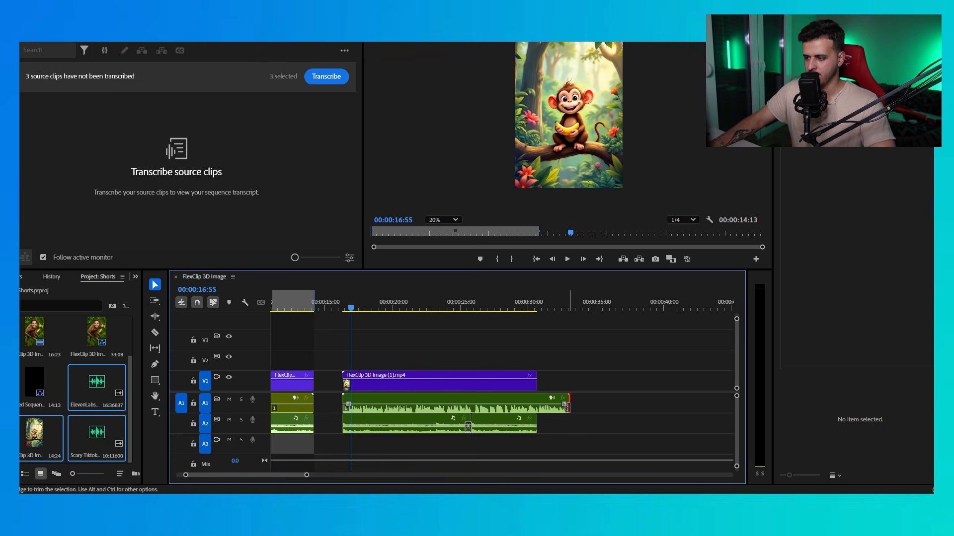
{"action": "left_click", "coordinate": [531, 382]}
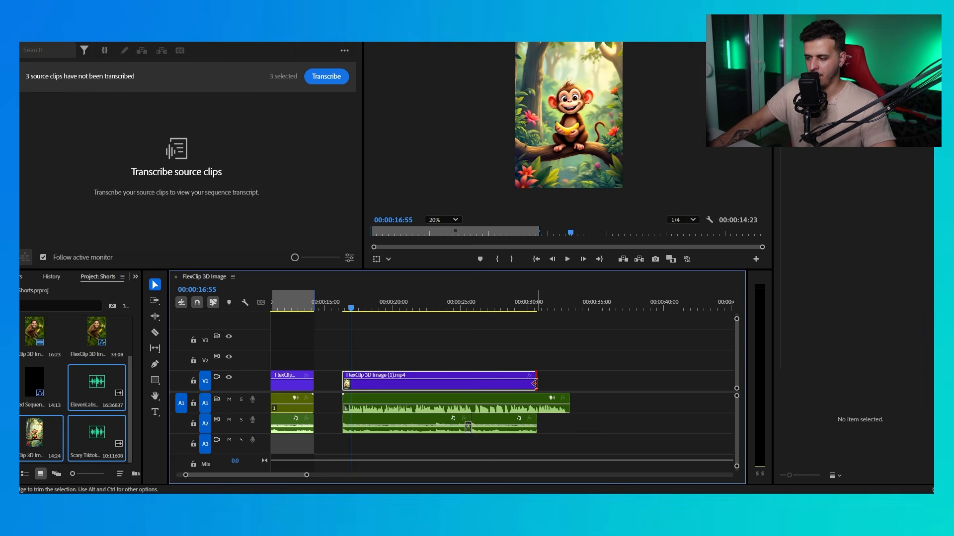
{"action": "right_click", "coordinate": [508, 390]}
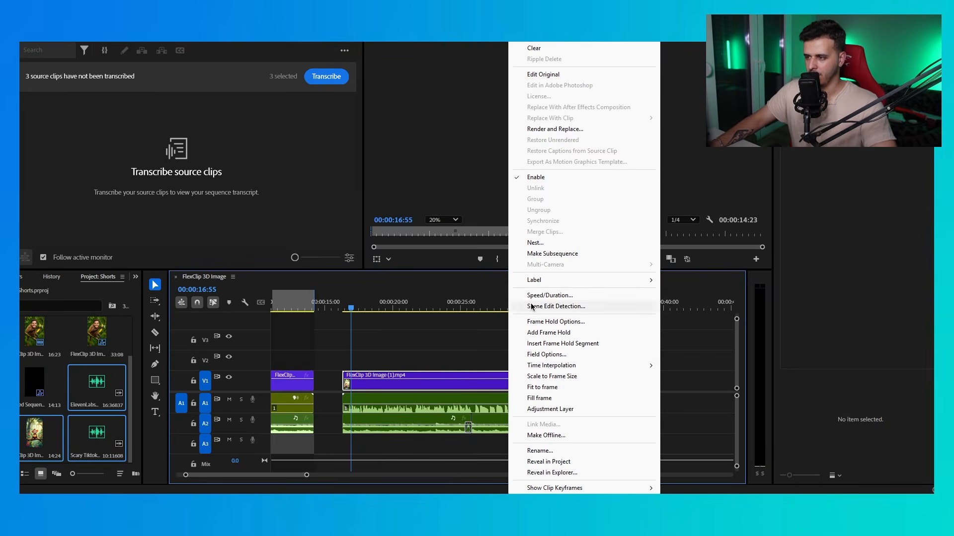
{"action": "left_click", "coordinate": [536, 303]}
{"action": "type", "text": "80"}
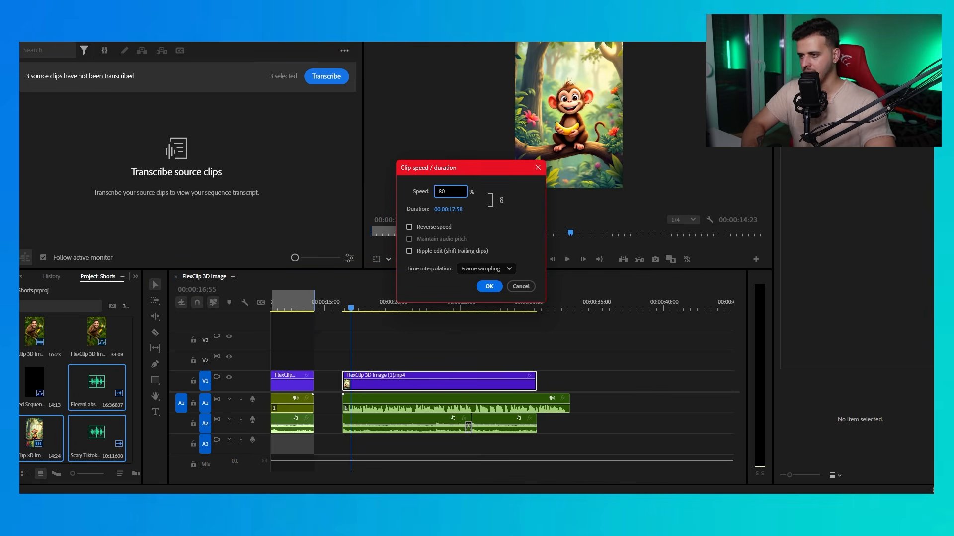
{"action": "key", "text": "Return"}
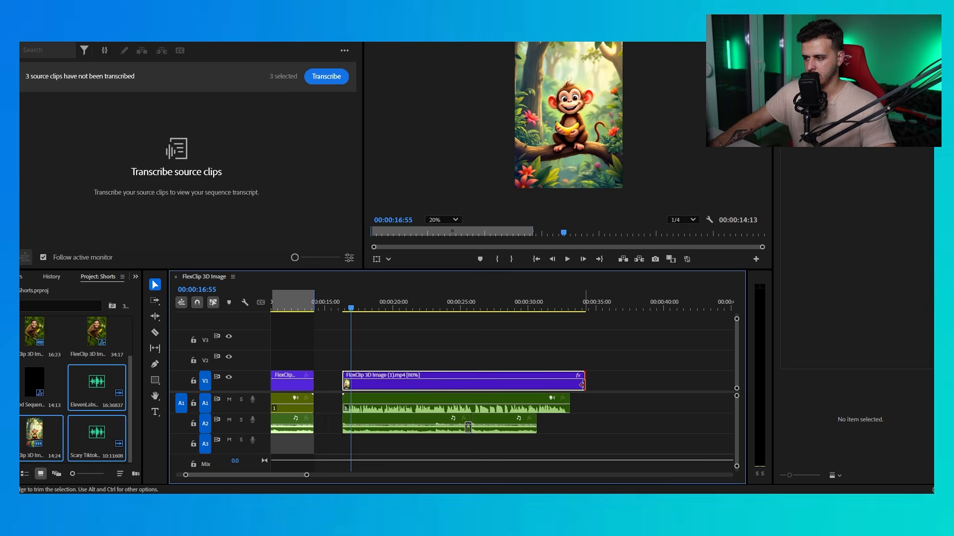
{"action": "left_click_drag", "start_coordinate": [584, 385], "coordinate": [569, 385]}
- Split the Giovanni voice-over at 00:00:32:46 and delete the leftover tail
{"action": "left_click", "coordinate": [565, 304]}
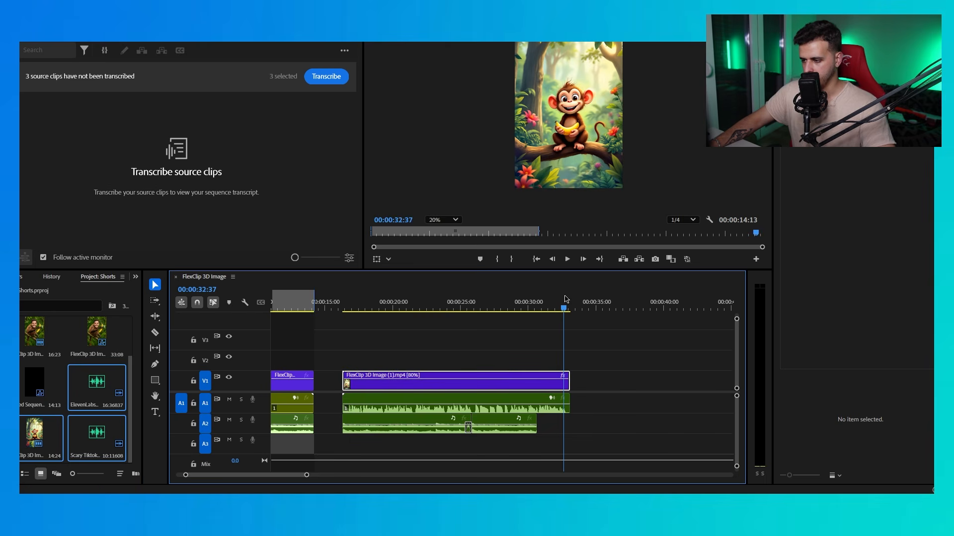
{"action": "left_click", "coordinate": [530, 412]}
{"action": "key", "text": "ctrl+k"}
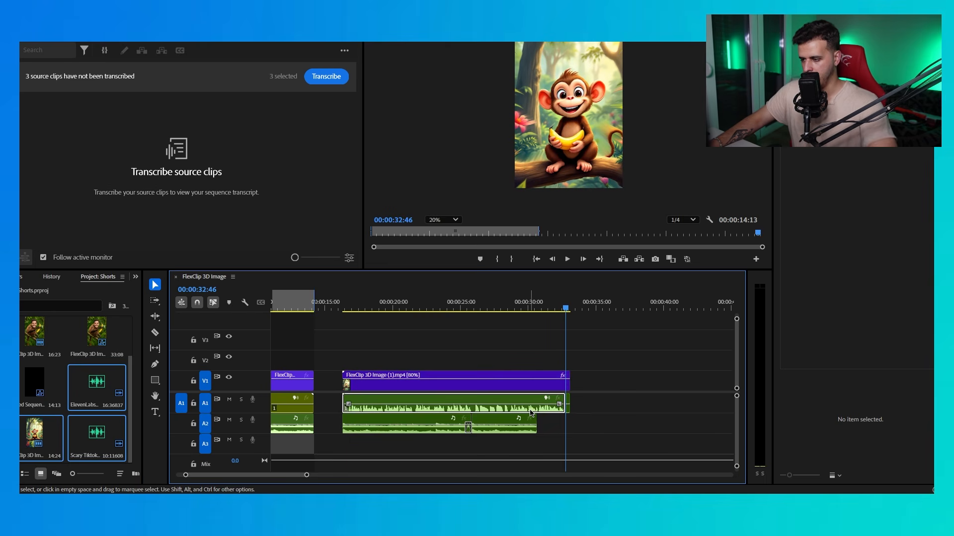
{"action": "left_click", "coordinate": [567, 407]}
{"action": "key", "text": "Delete"}
- Set the Giovanni voice-over clip's speed to 120%
{"action": "left_click", "coordinate": [554, 405]}
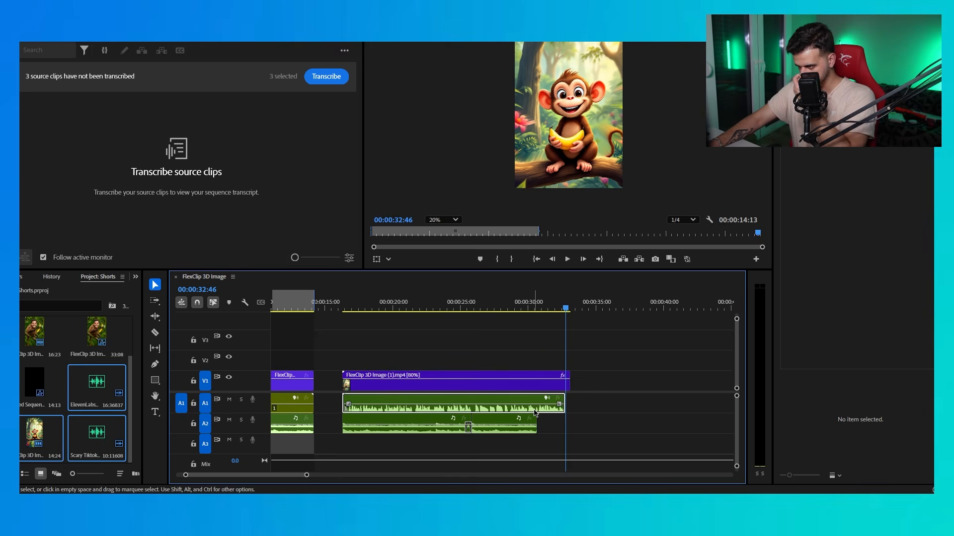
{"action": "right_click", "coordinate": [535, 412]}
{"action": "left_click", "coordinate": [573, 325]}
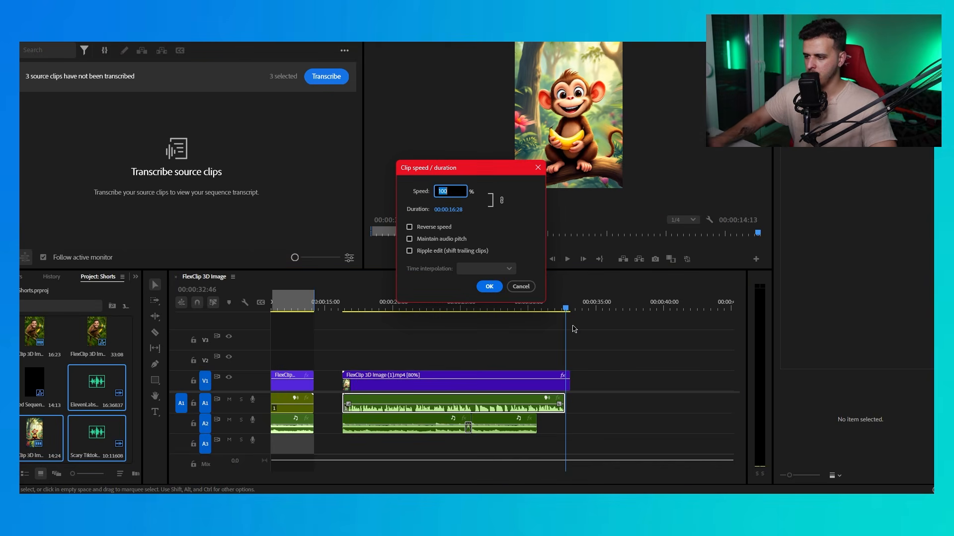
{"action": "type", "text": "120"}
{"action": "key", "text": "Return"}
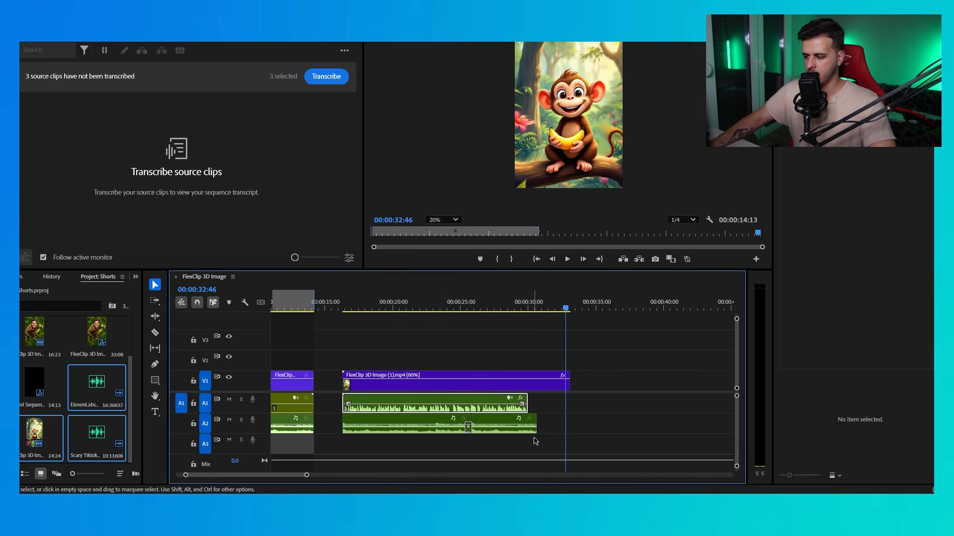
- Trim the ends of the music and the FlexClip 3D Image (1) clip to the end of the voice-over
{"action": "left_click_drag", "start_coordinate": [536, 427], "coordinate": [528, 426]}
{"action": "left_click", "coordinate": [566, 384]}
{"action": "left_click_drag", "start_coordinate": [566, 384], "coordinate": [528, 384]}
- Play the sequence from just before the start of the FlexClip 3D Image (1) clip to review the Italian version
{"action": "left_click", "coordinate": [336, 305]}
{"action": "left_click", "coordinate": [394, 333]}
{"action": "key", "text": "space"}
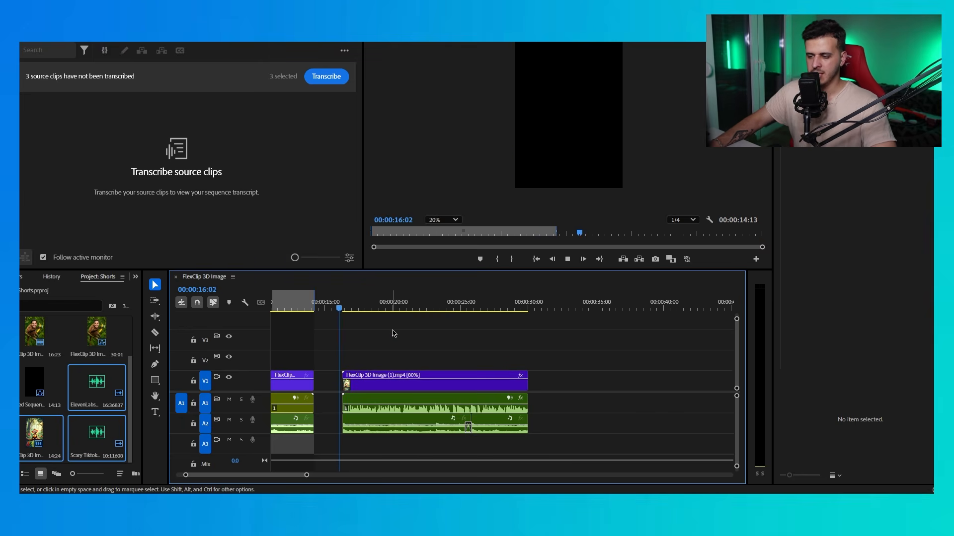